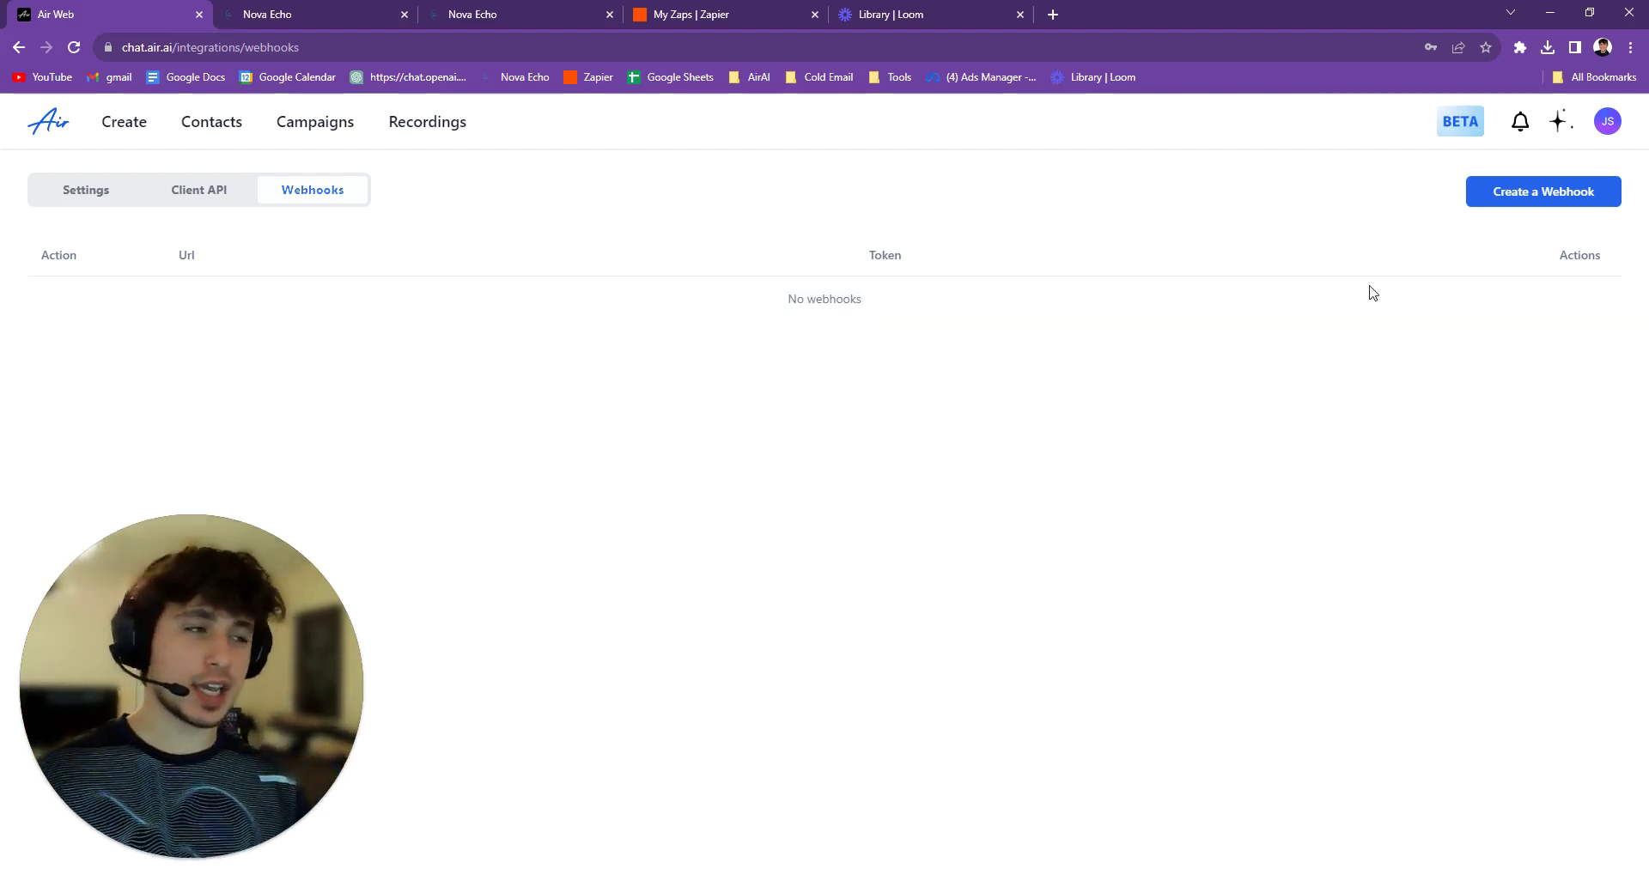
Preview Air AI's webhook action options without creating one, then bring up GoHighLevel's Test 1 workflow.
left_click(1509, 194)
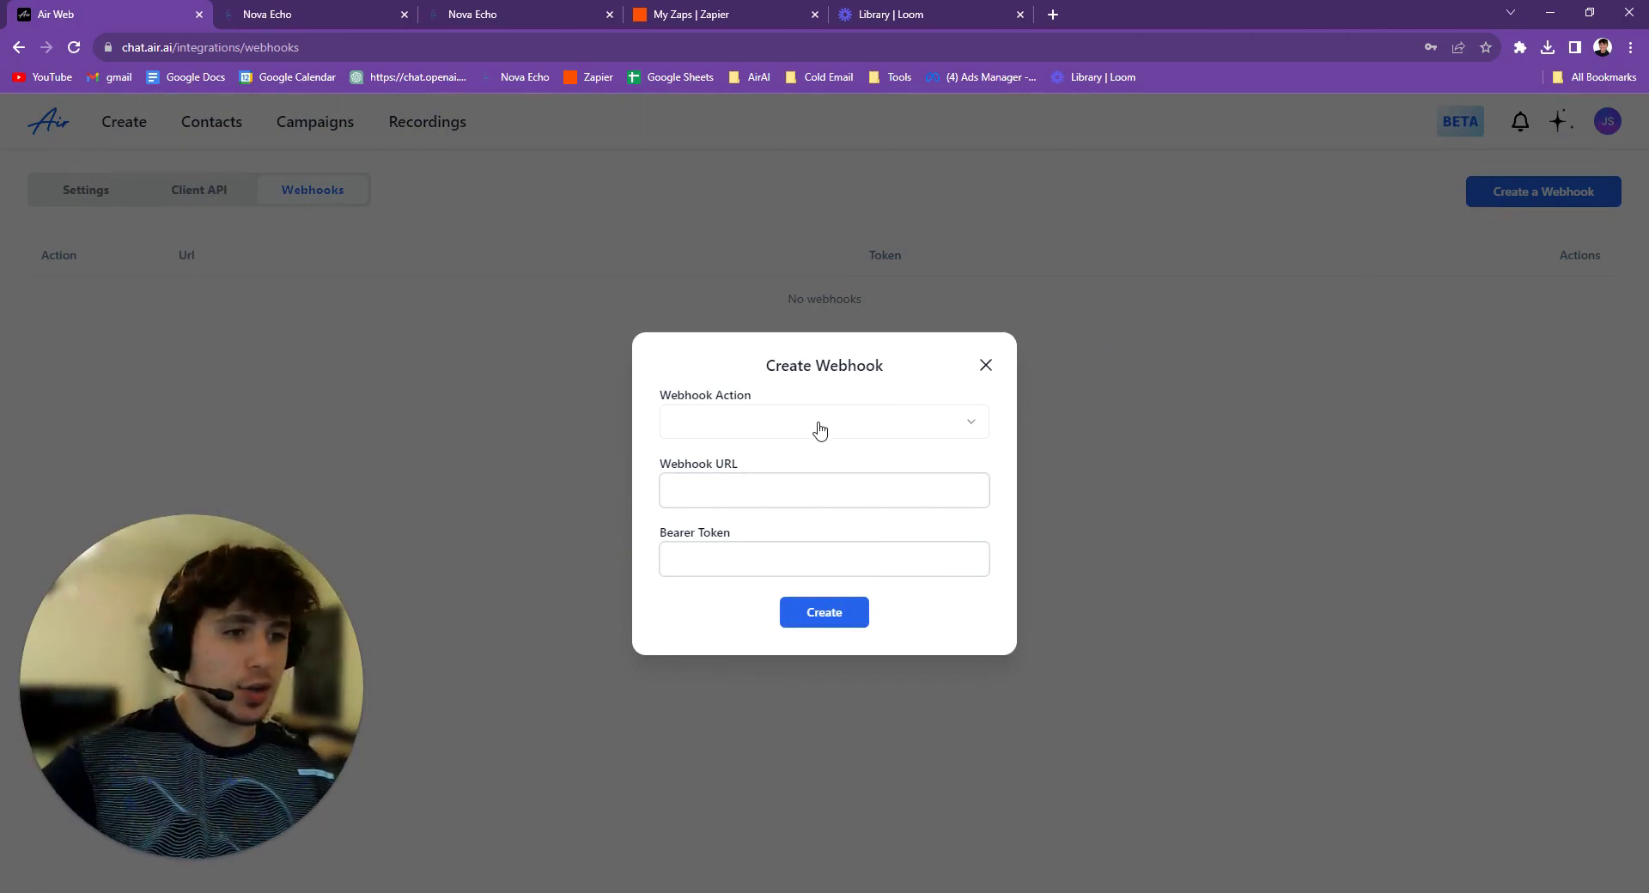
left_click(819, 429)
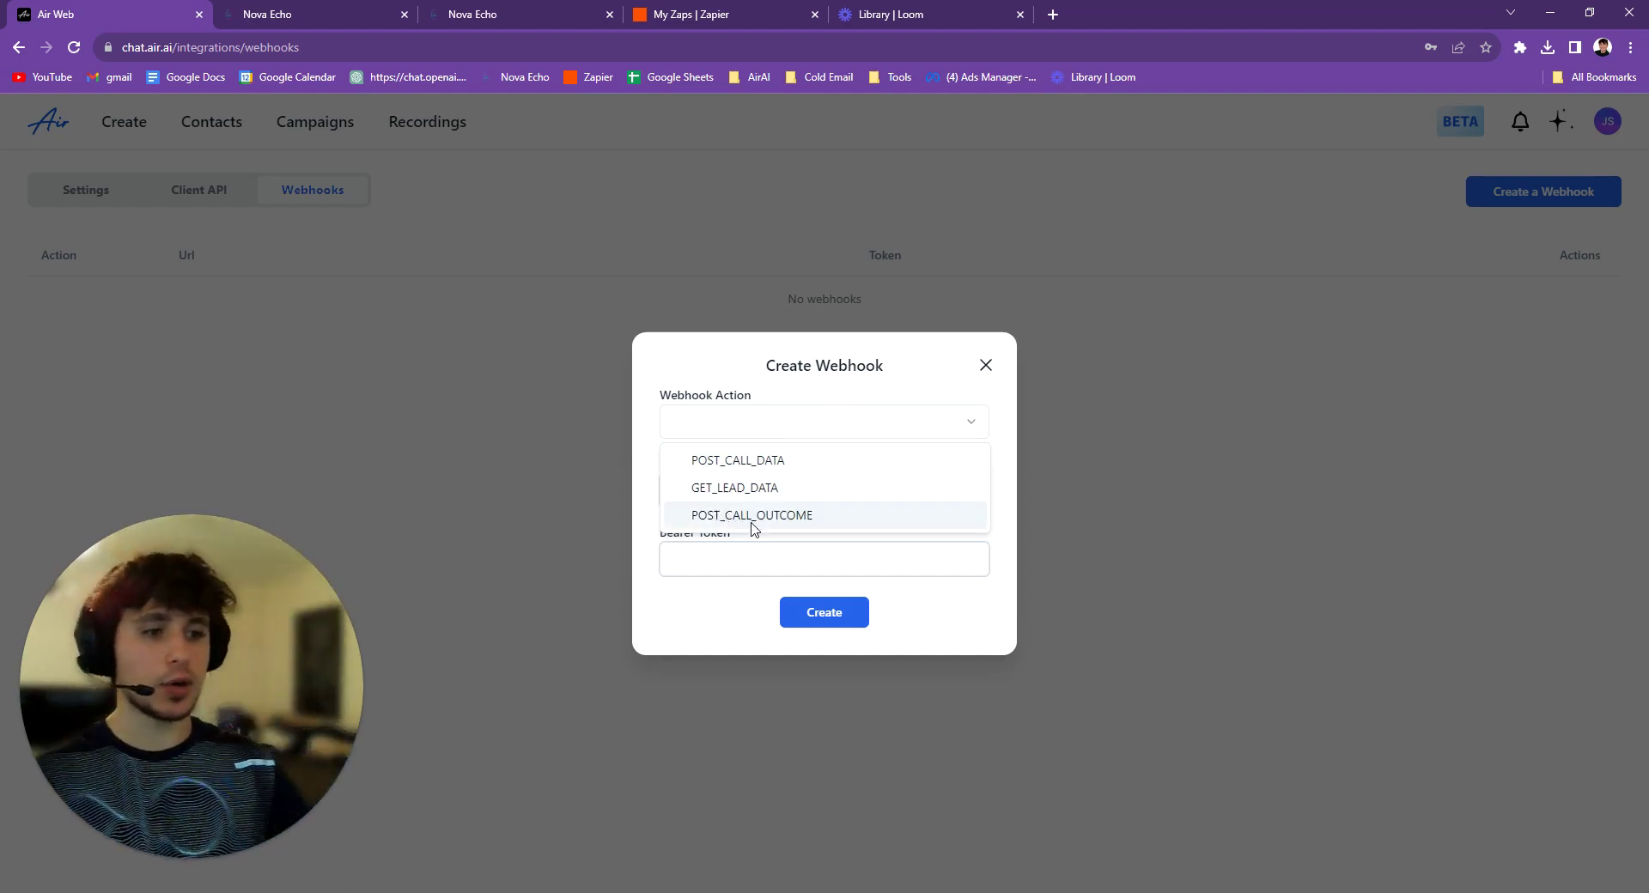
left_click(986, 366)
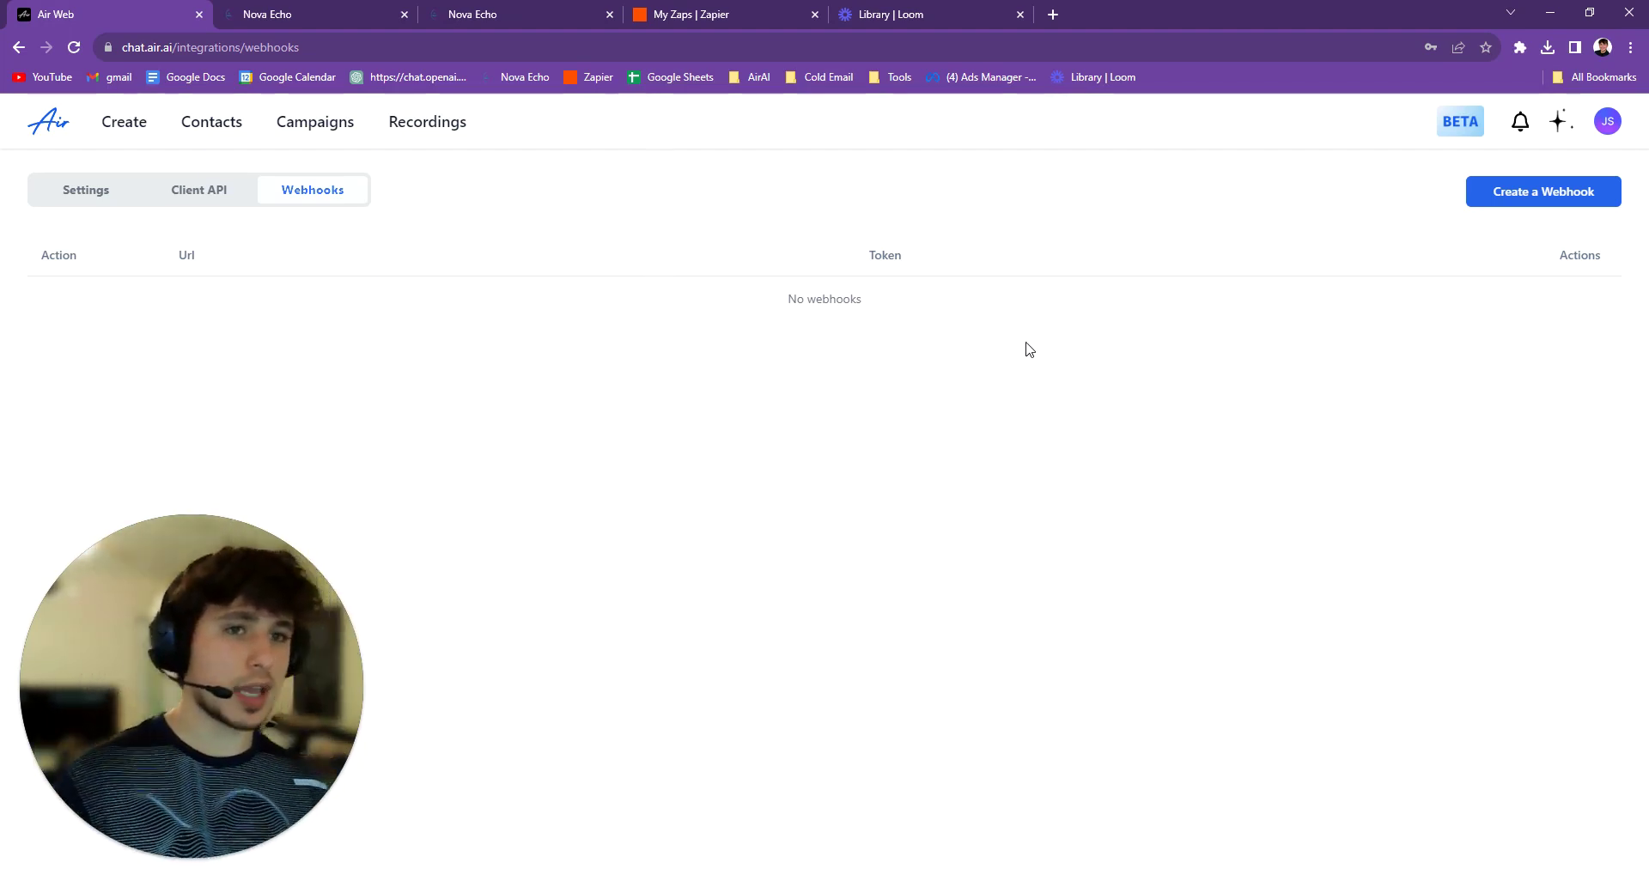
left_click(296, 12)
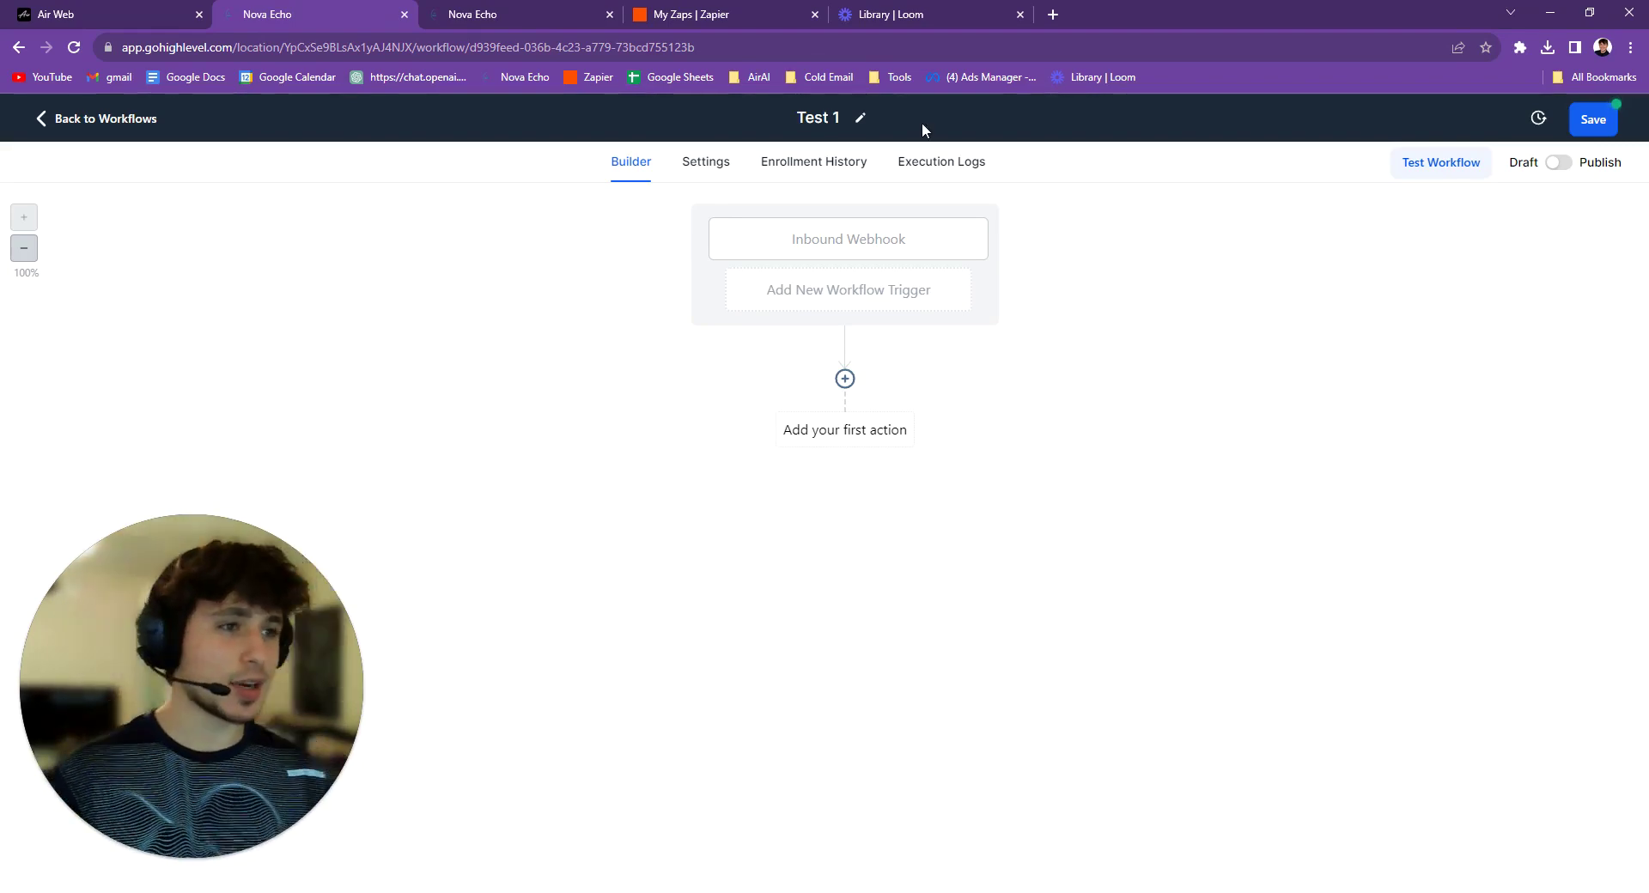
Delete the workflow's existing Inbound Webhook trigger.
left_click(861, 251)
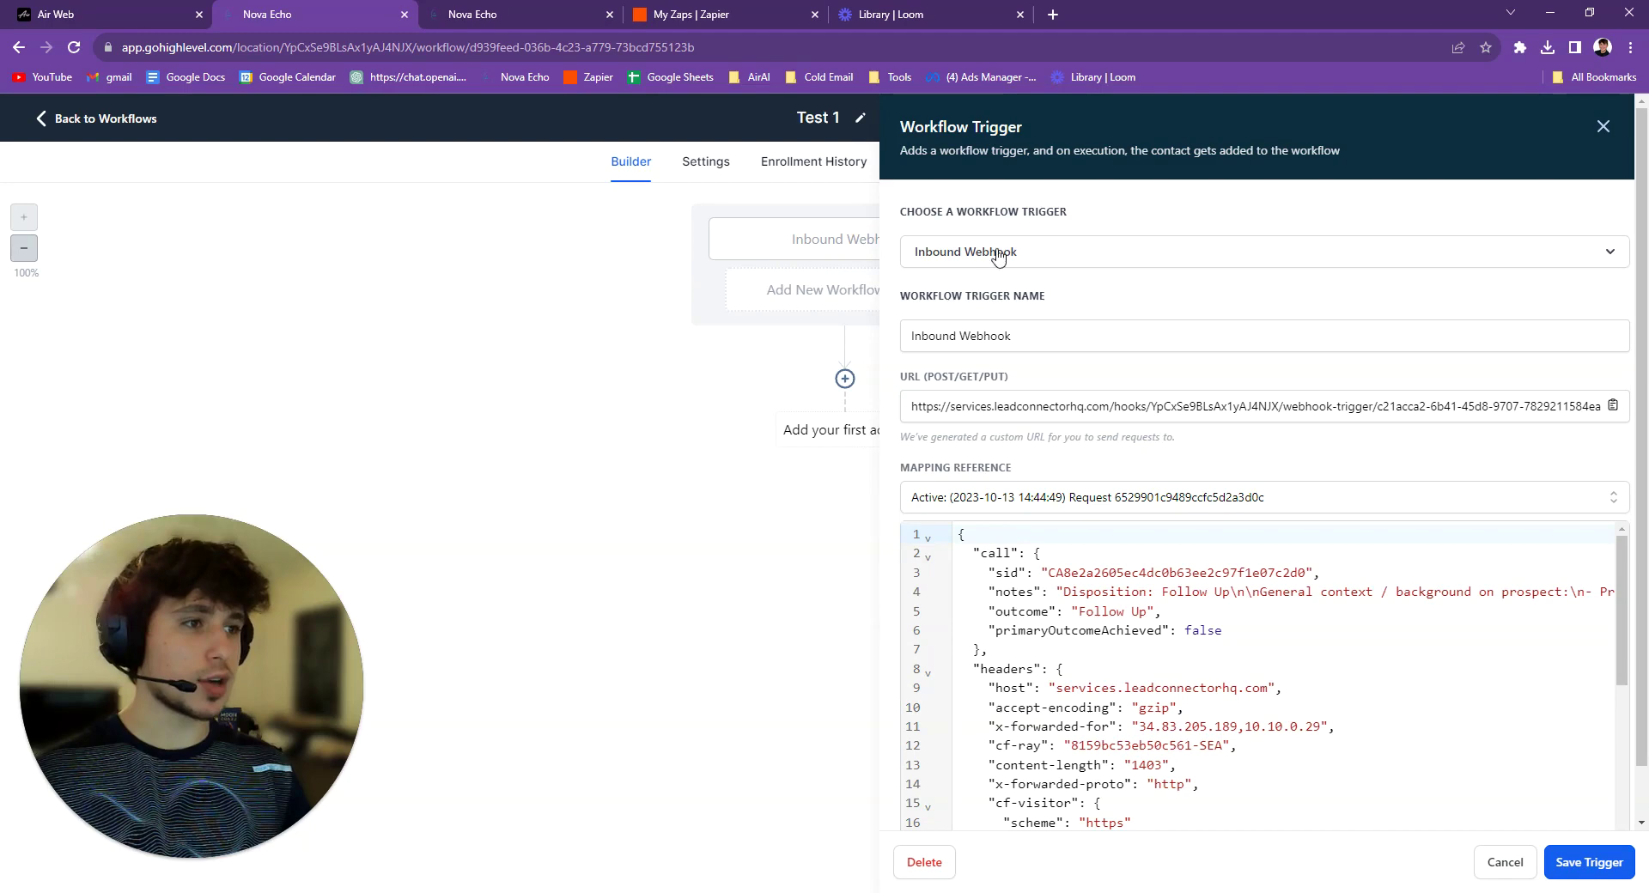
left_click(1506, 862)
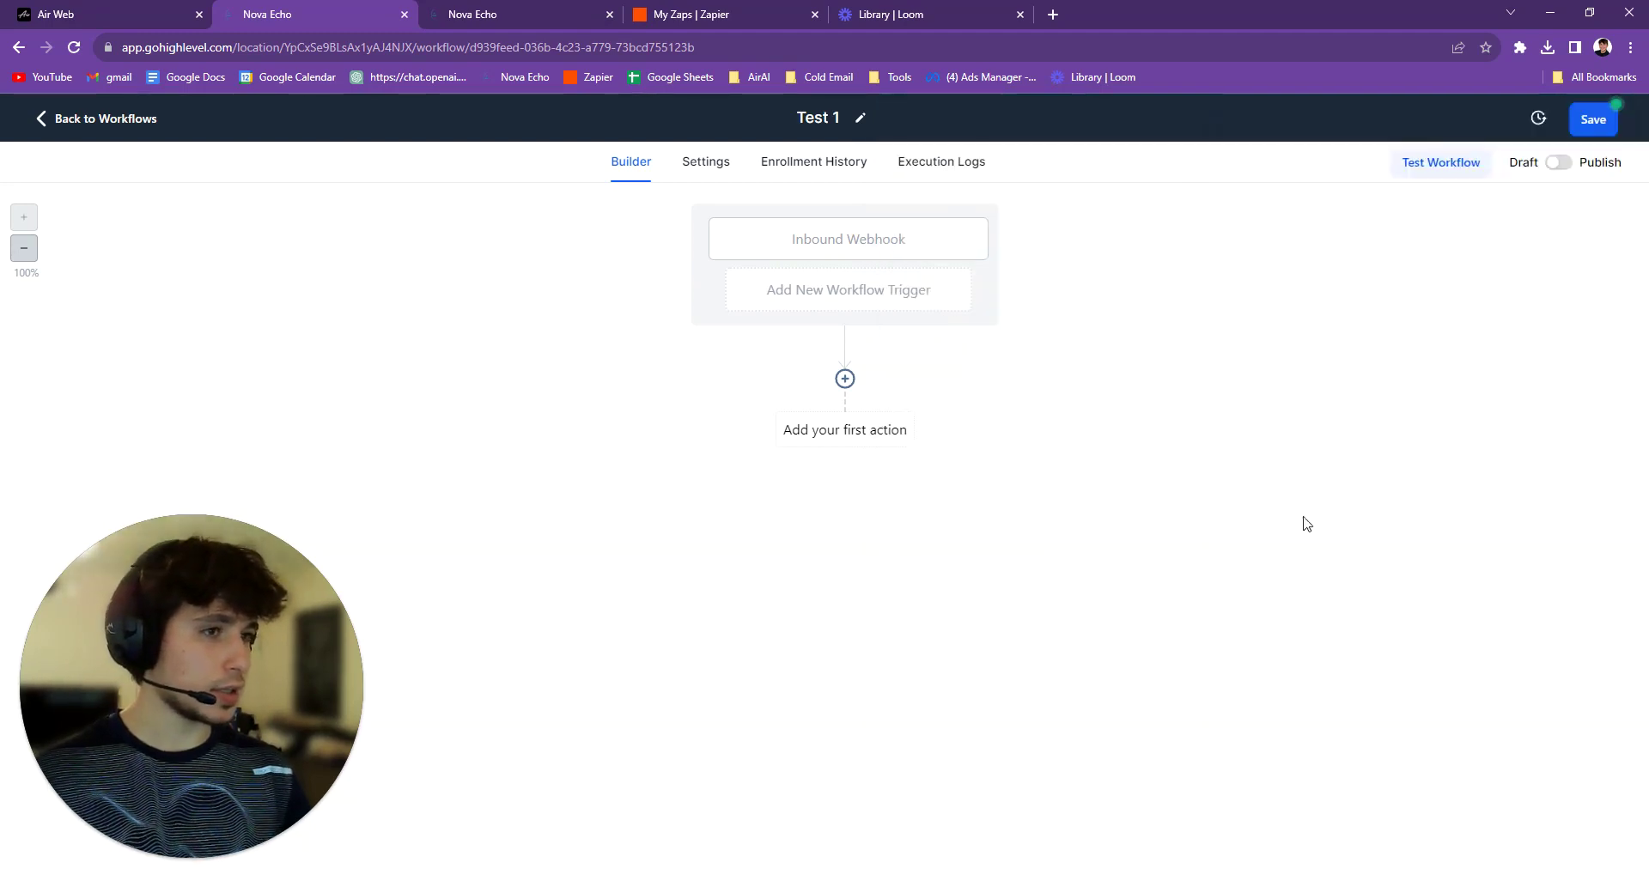
left_click(918, 232)
scroll(1202, 515, "down", 2)
left_click(920, 862)
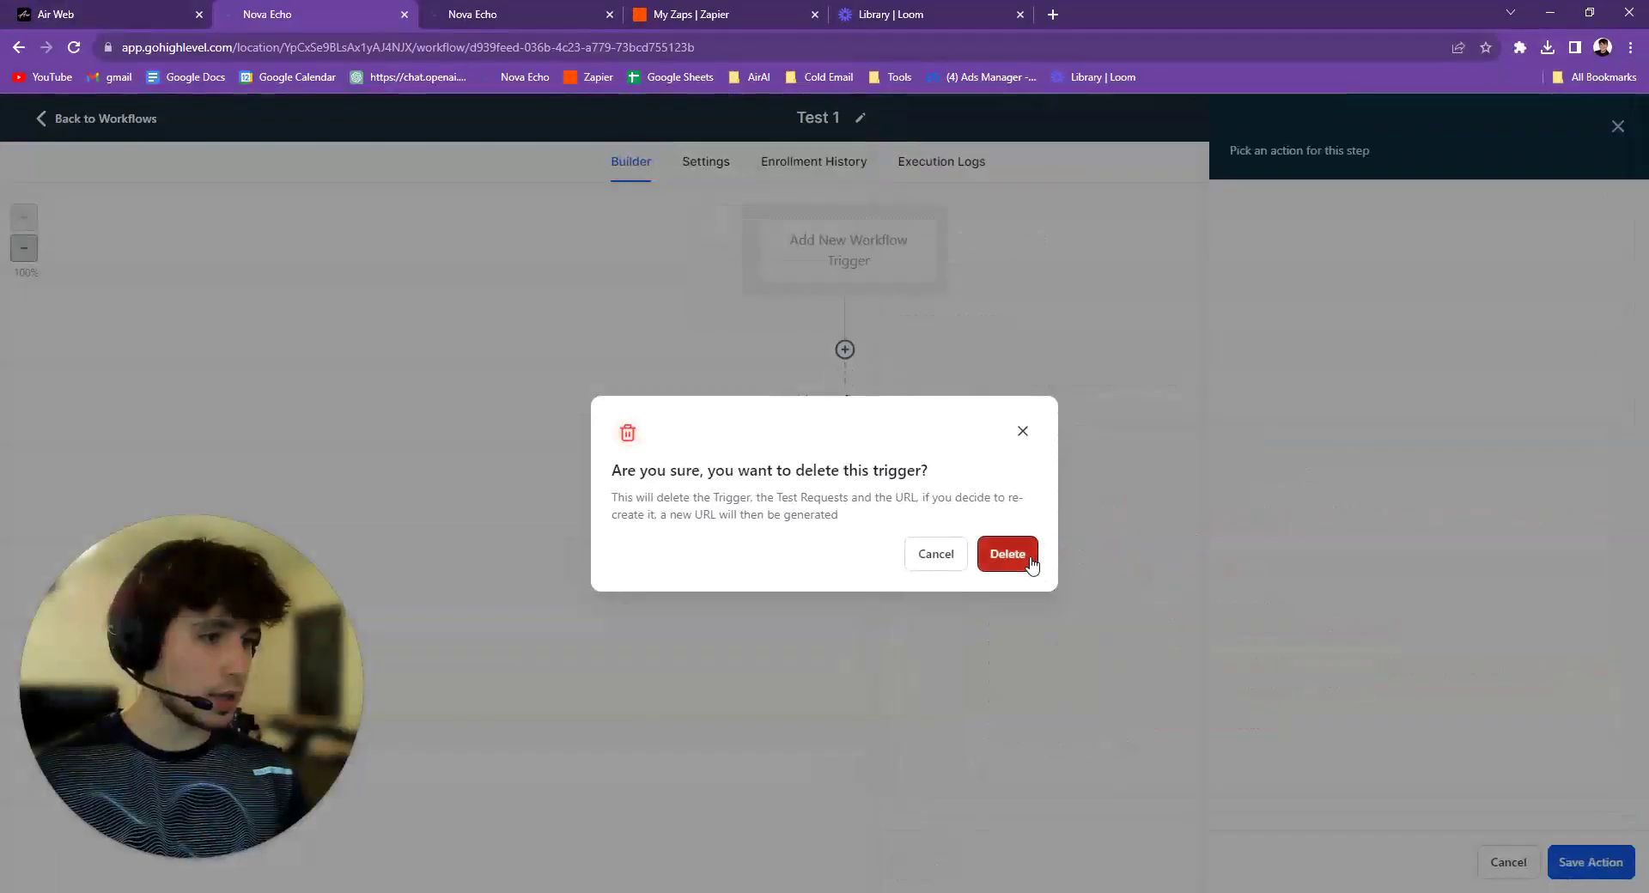
left_click(1008, 554)
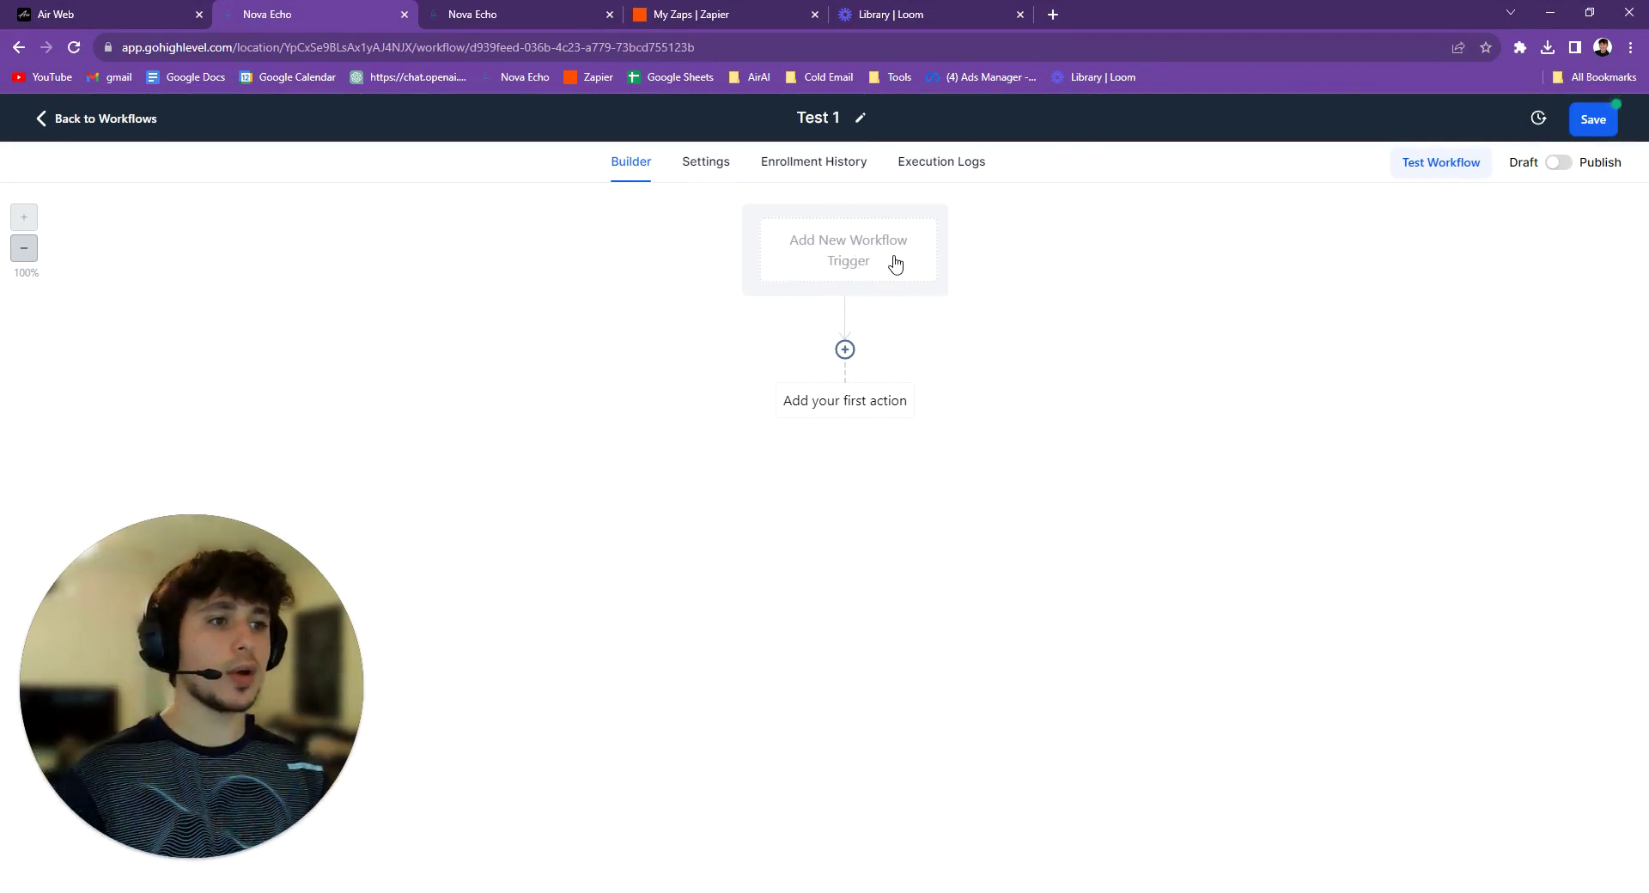
Add a new Inbound Webhook trigger, found by searching 'inb'.
left_click(895, 263)
type("inb")
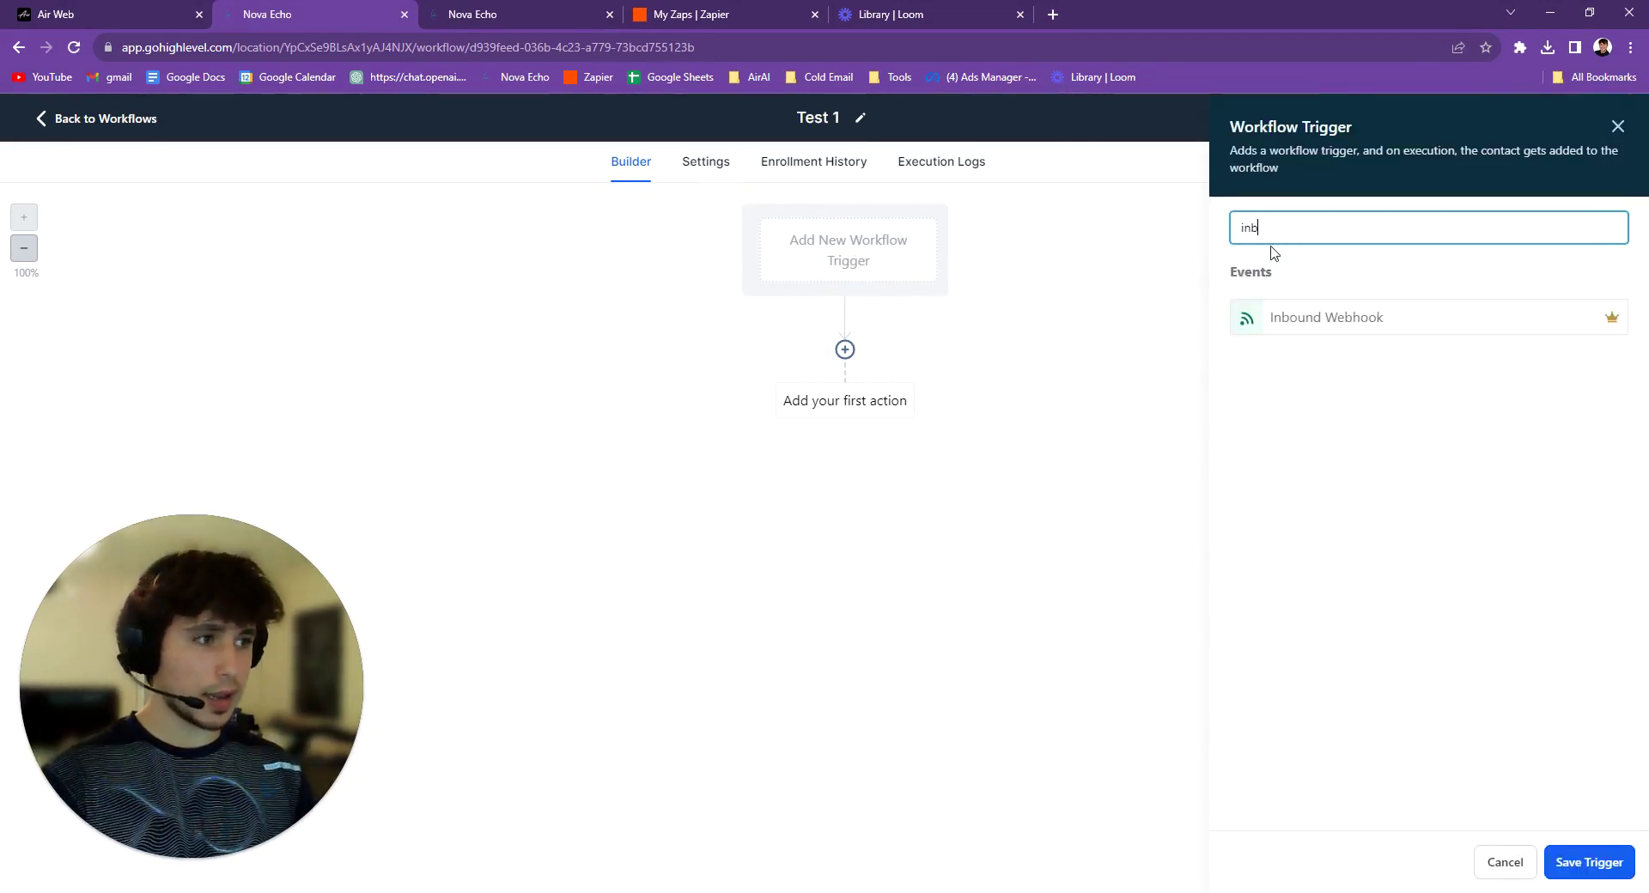
left_click(1368, 329)
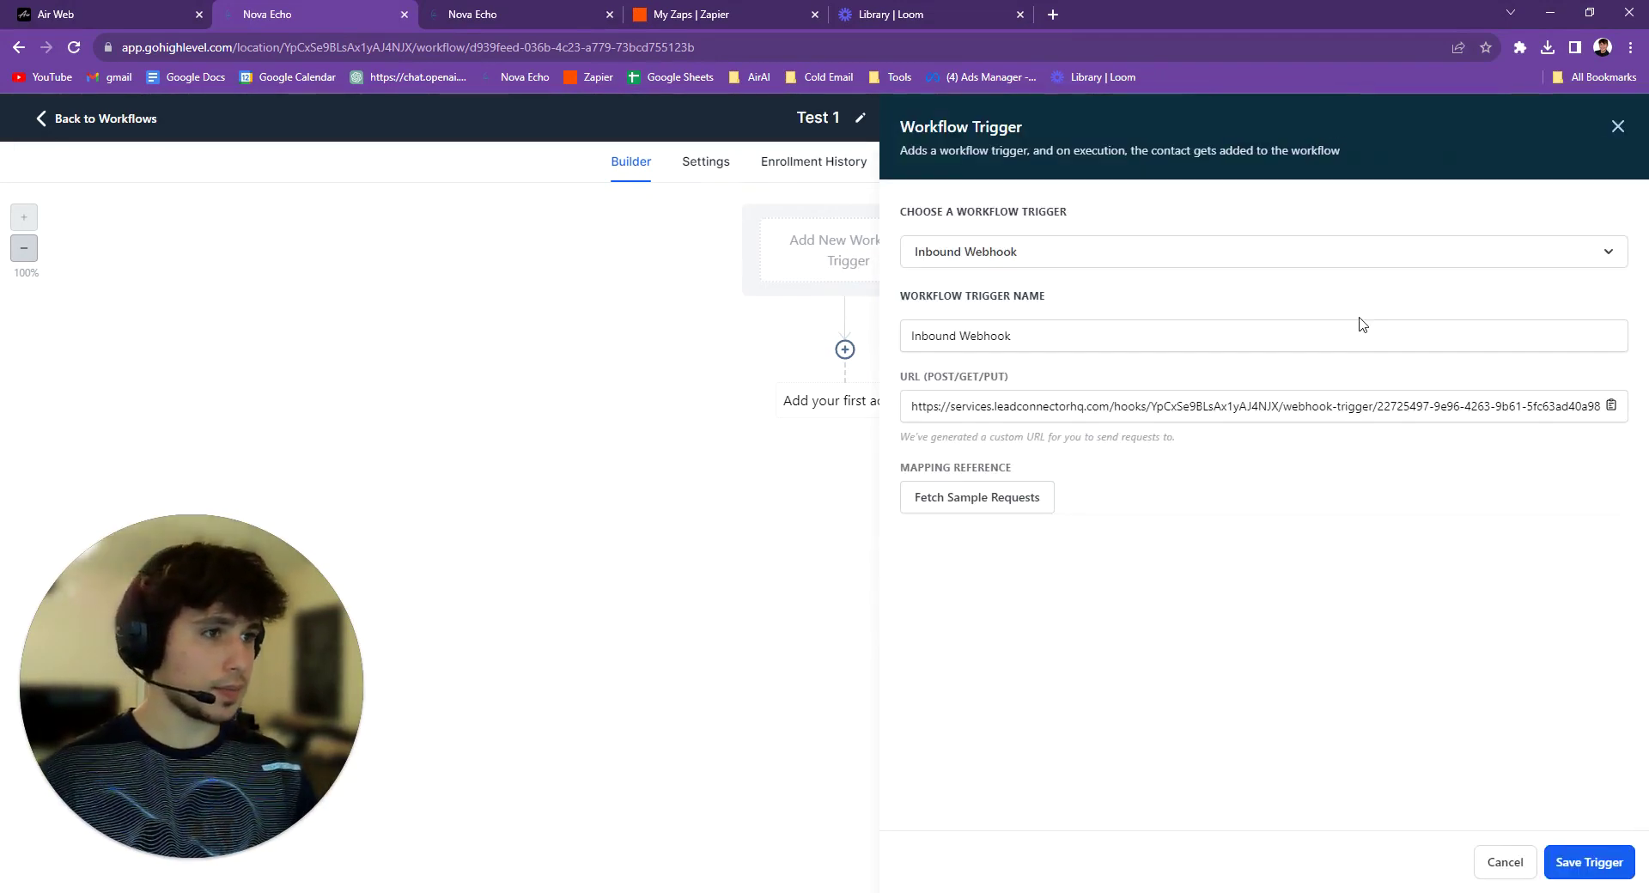
Review the Client API keys in Air AI, then return to the empty Webhooks list.
left_click(127, 8)
left_click(190, 200)
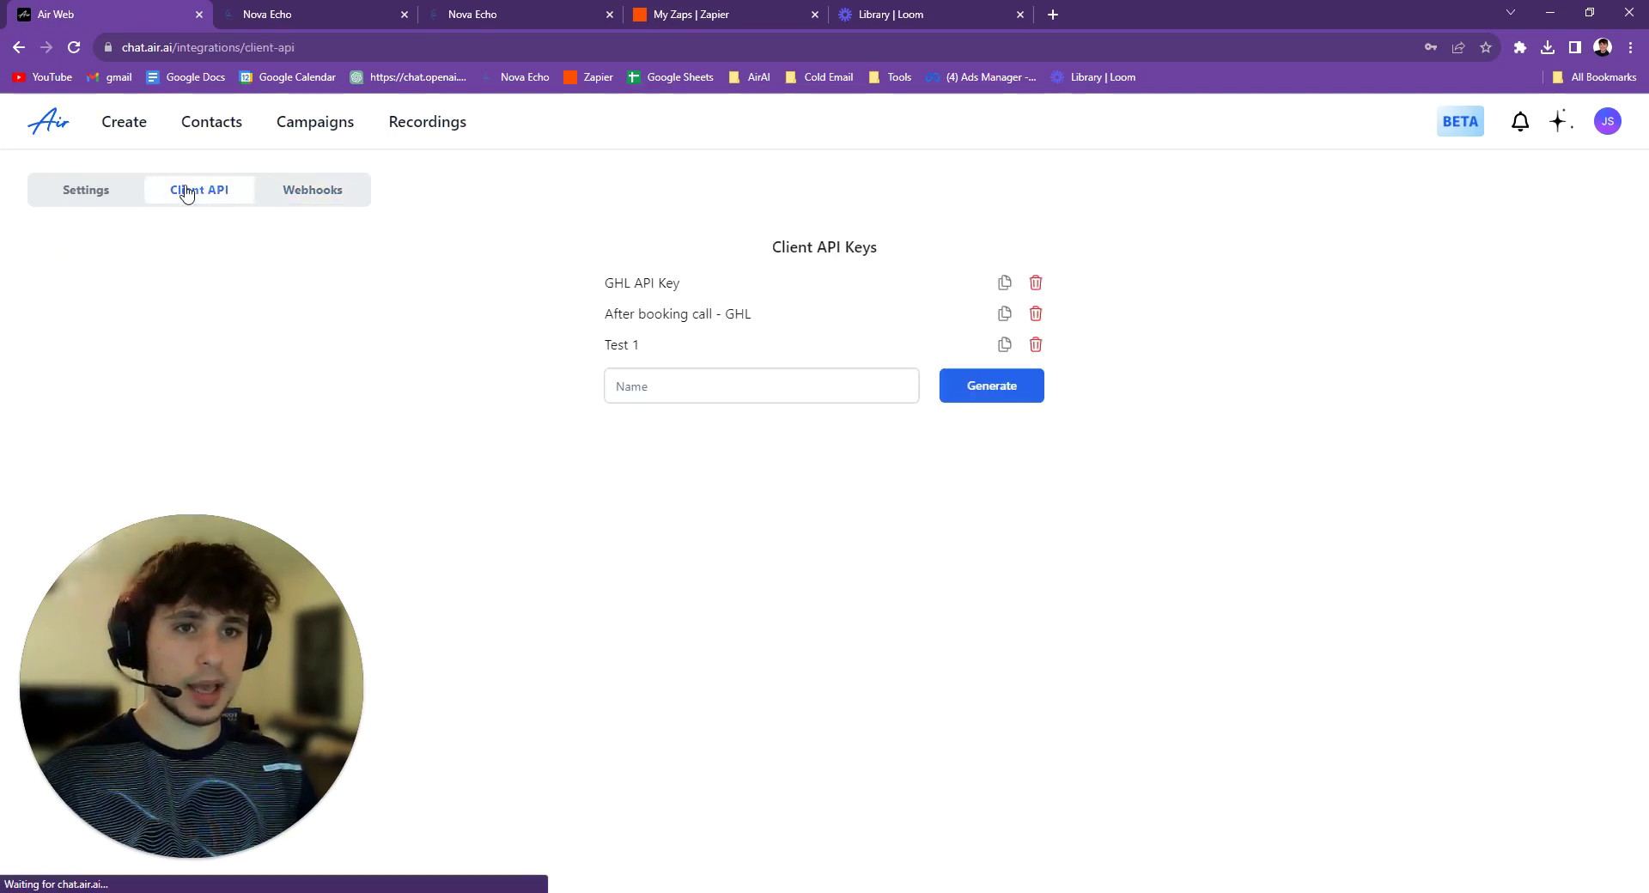
left_click(1608, 121)
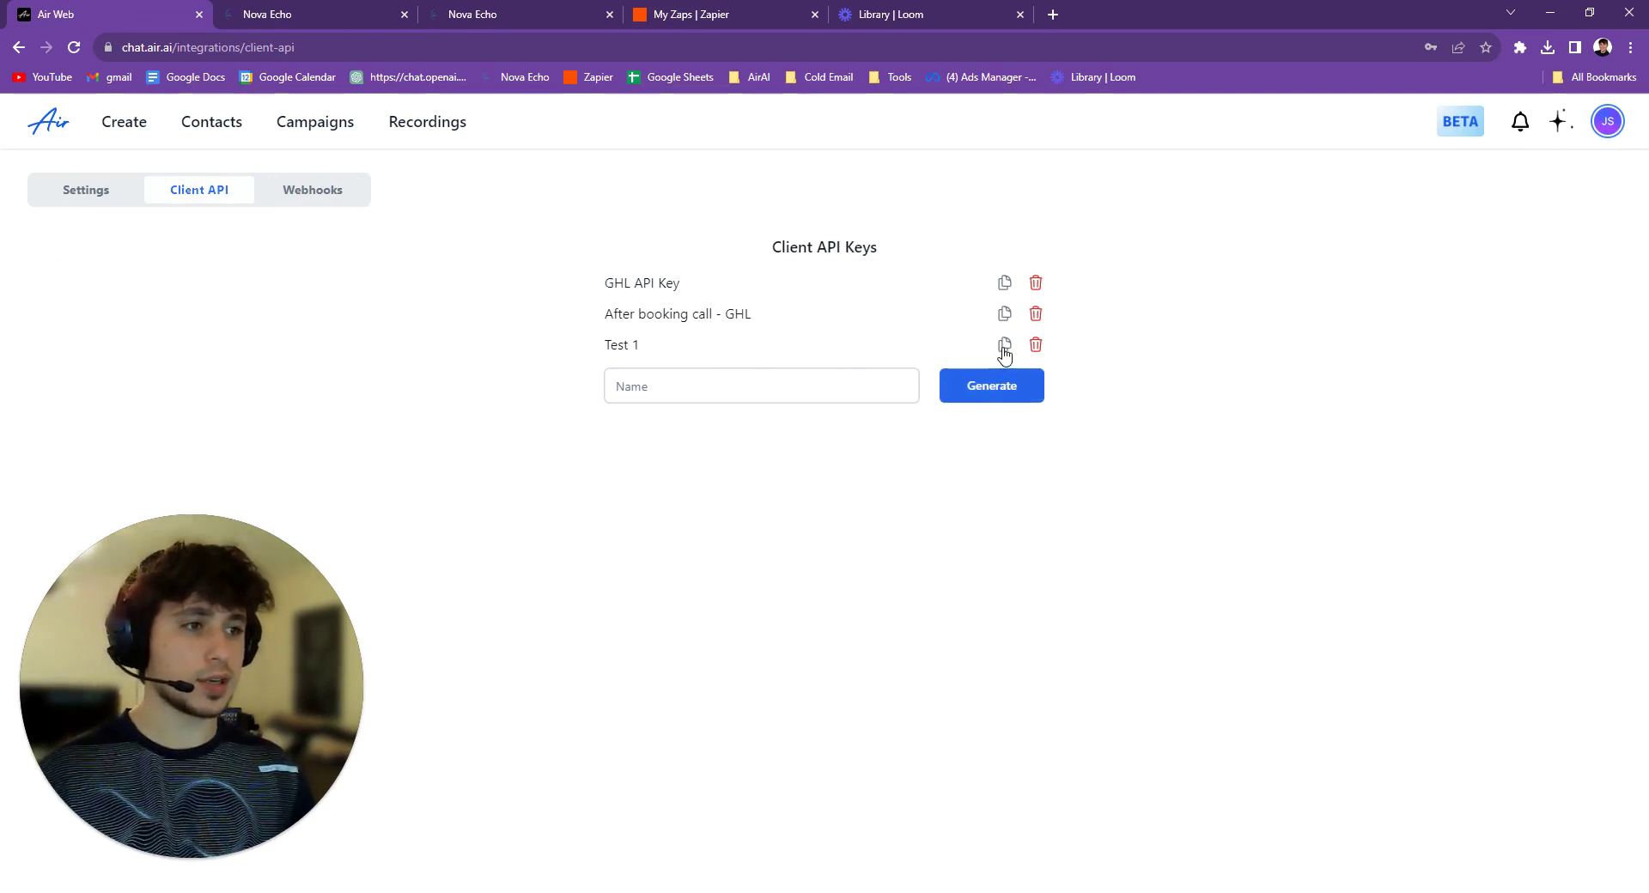
left_click(705, 383)
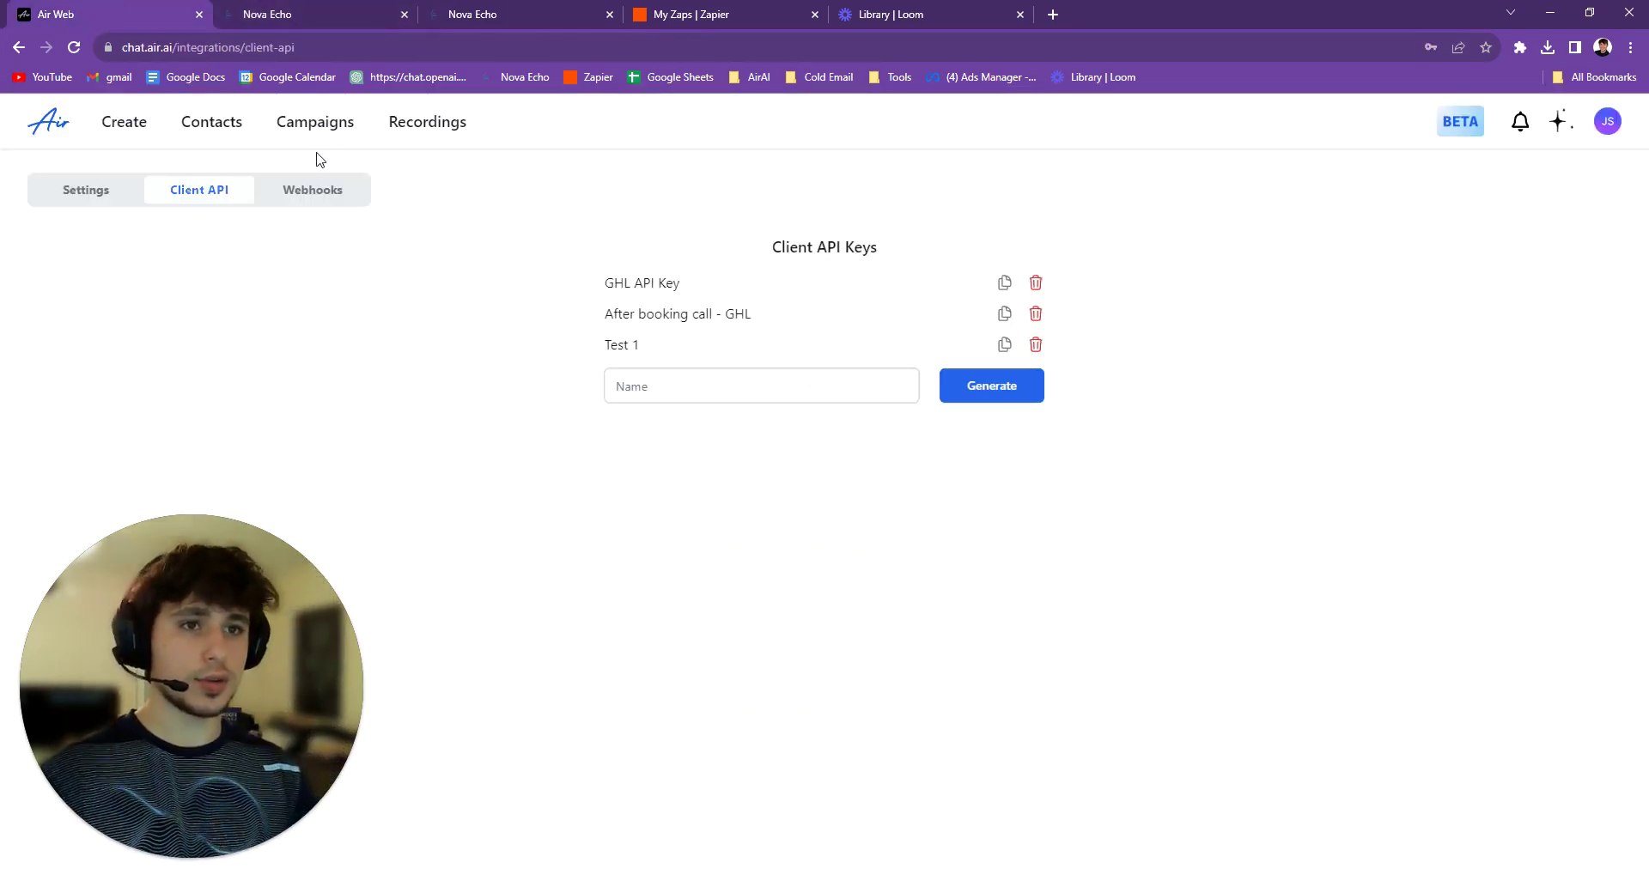
left_click(314, 195)
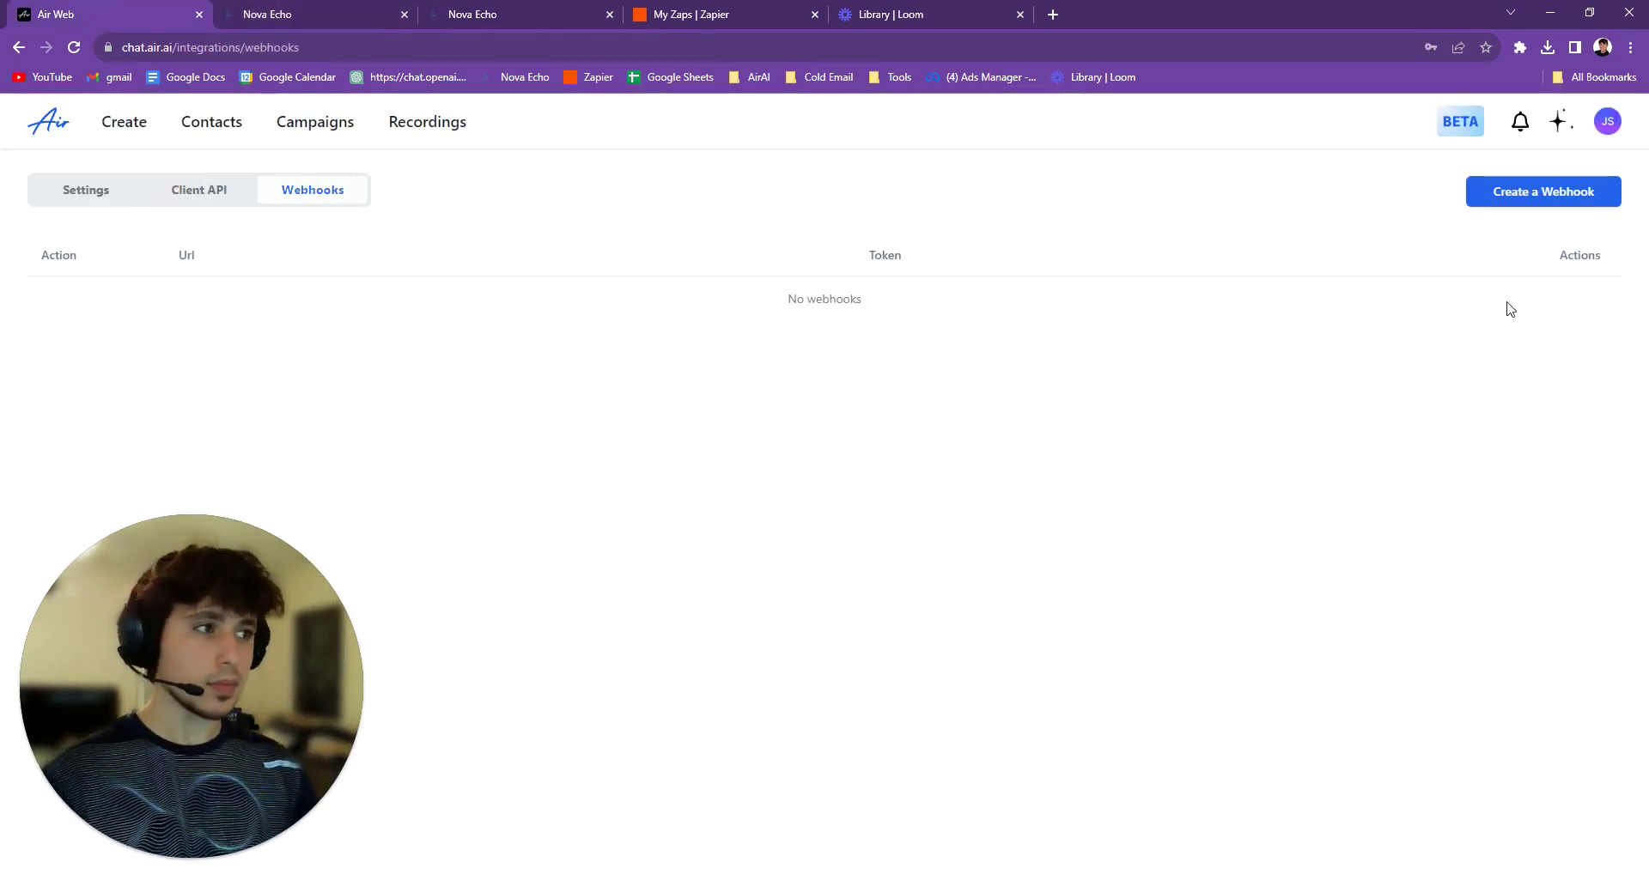
Start a POST_CALL_OUTCOME webhook and fill its bearer token from the saved suggestion.
left_click(1551, 184)
left_click(876, 410)
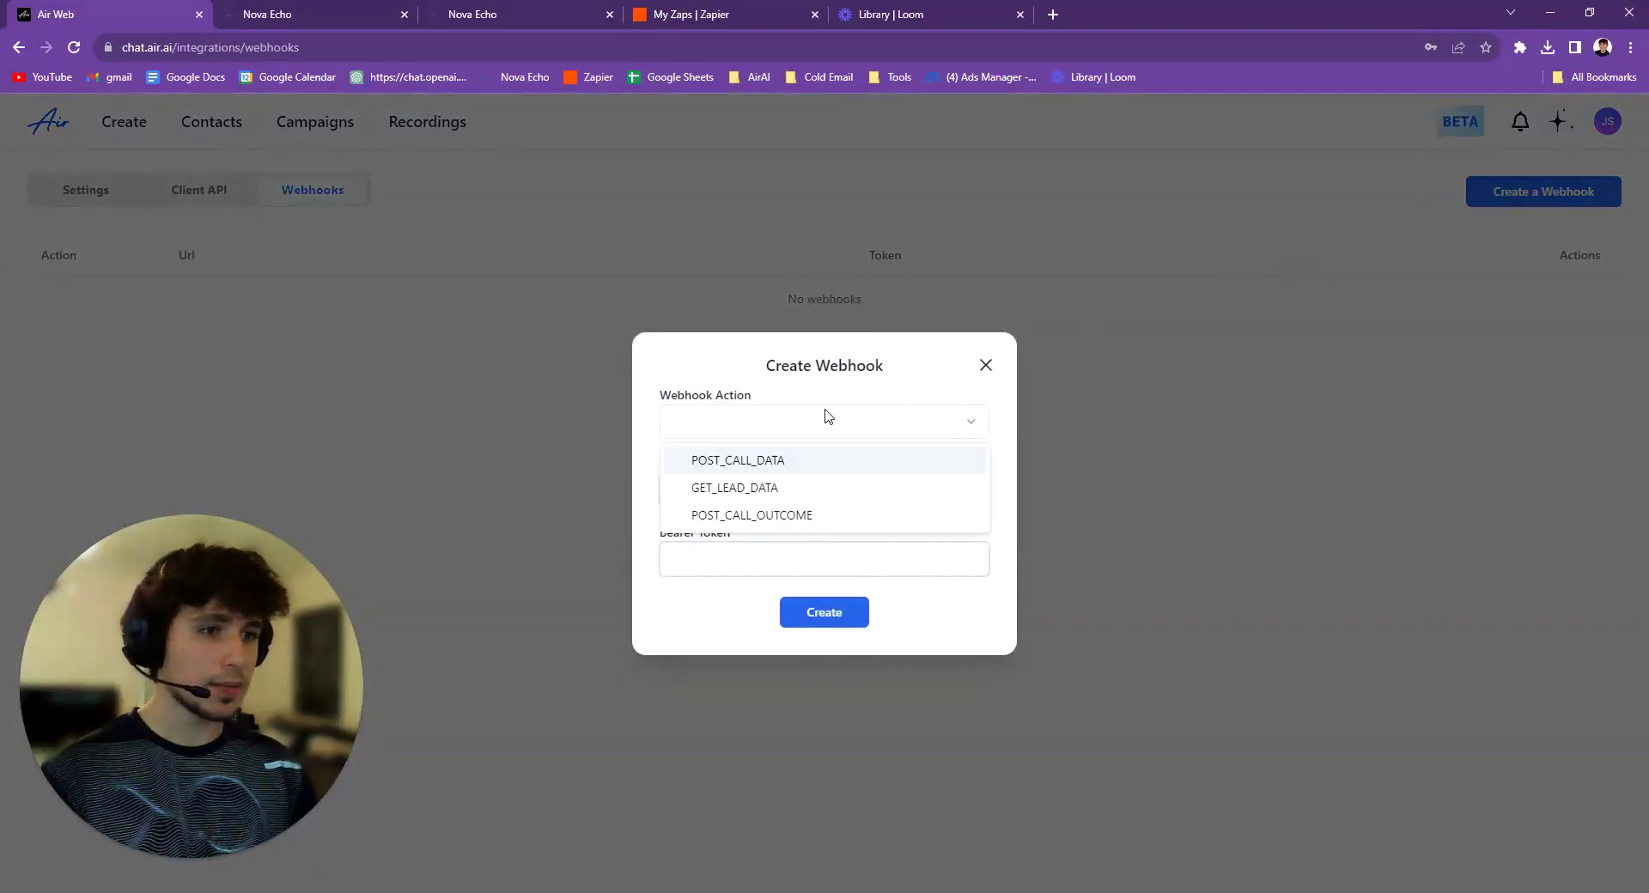
left_click(792, 514)
left_click(756, 486)
left_click(701, 563)
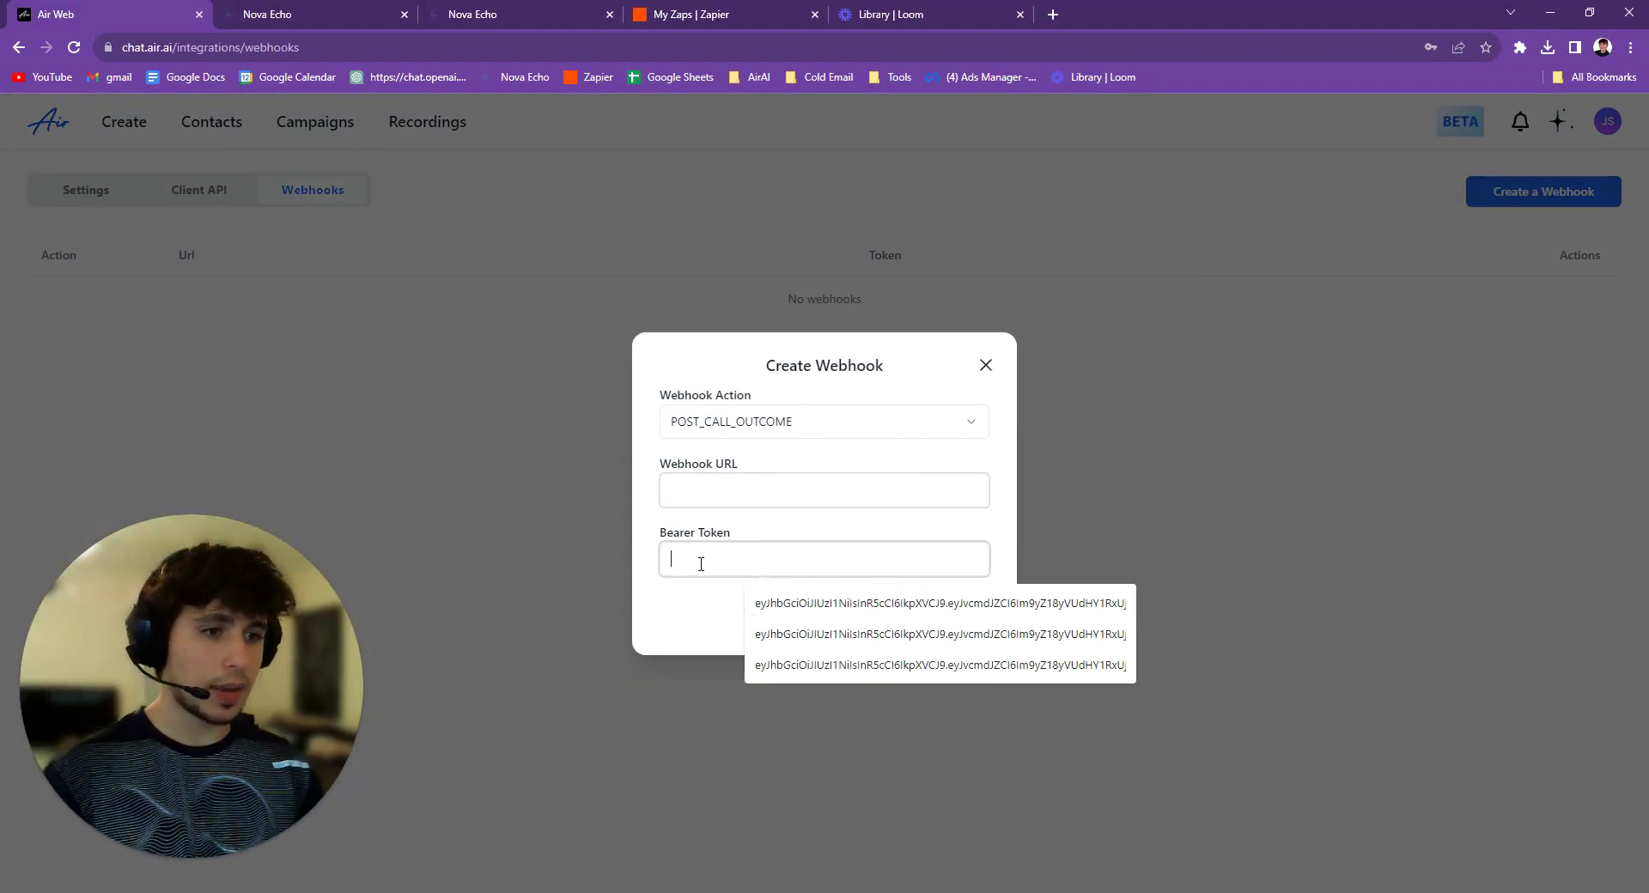
key("Down")
key("Return")
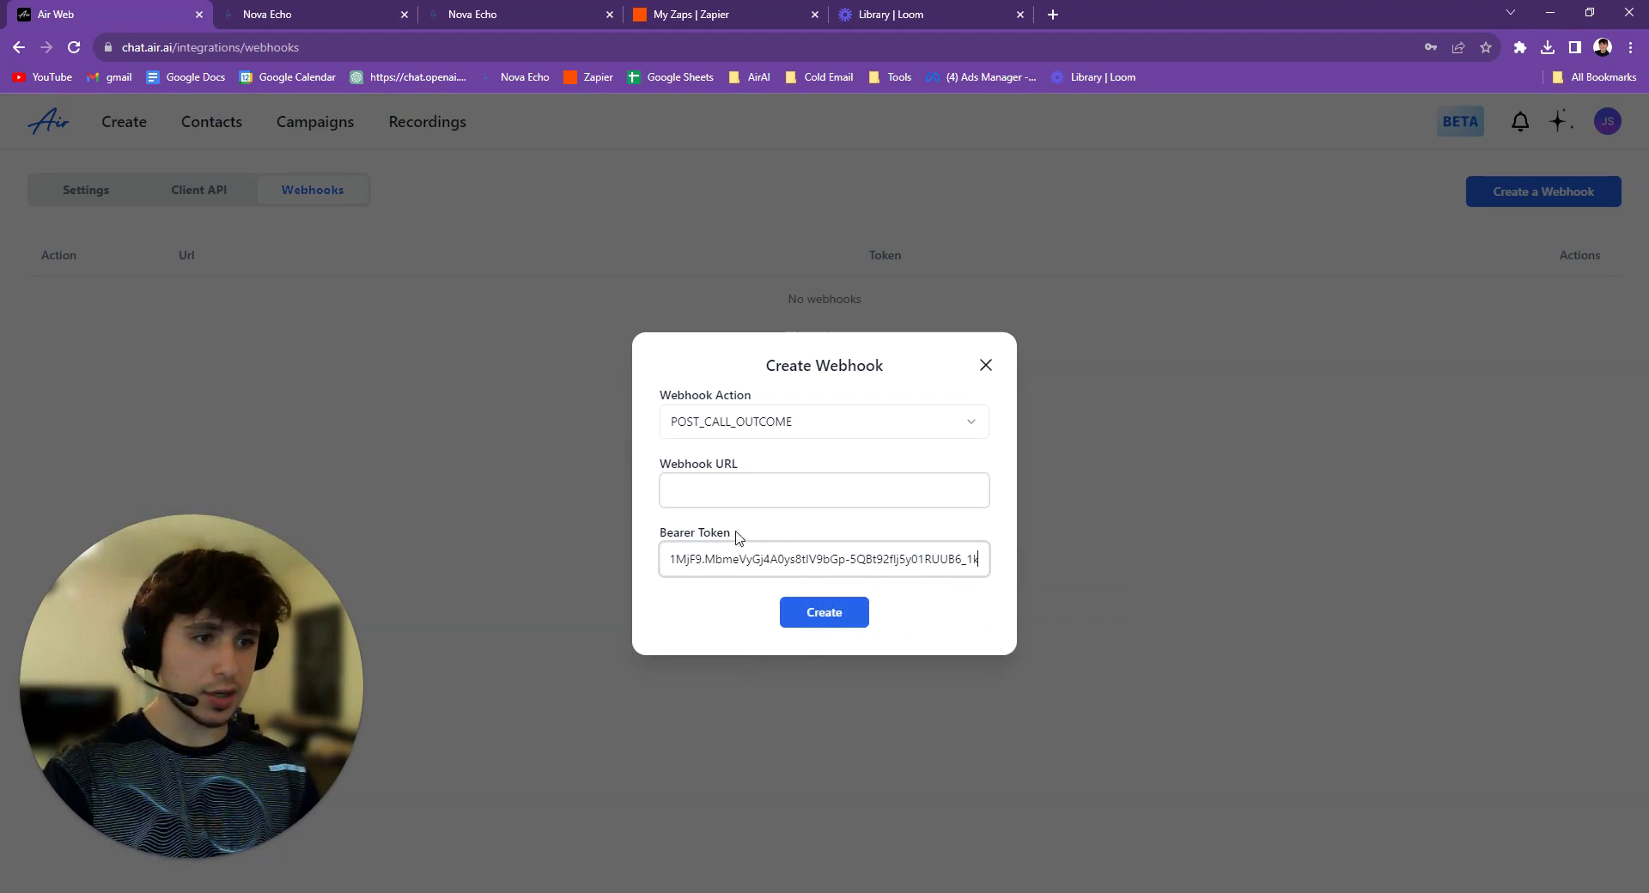
Paste GoHighLevel's new inbound webhook URL as the webhook URL and create the webhook.
left_click(763, 495)
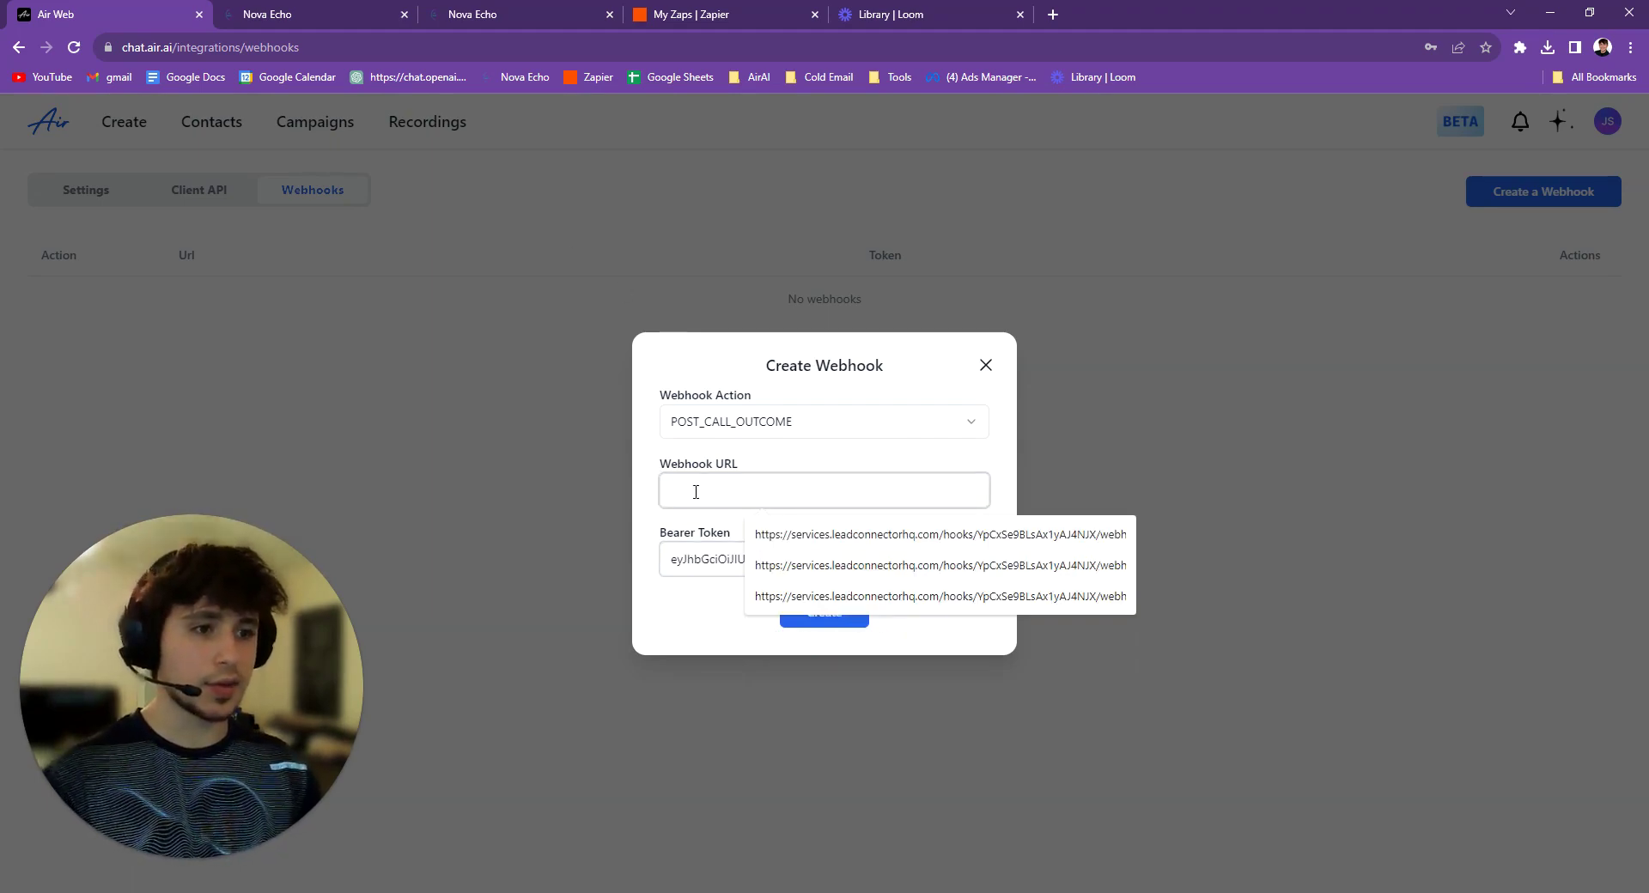
left_click(344, 15)
left_click(1612, 405)
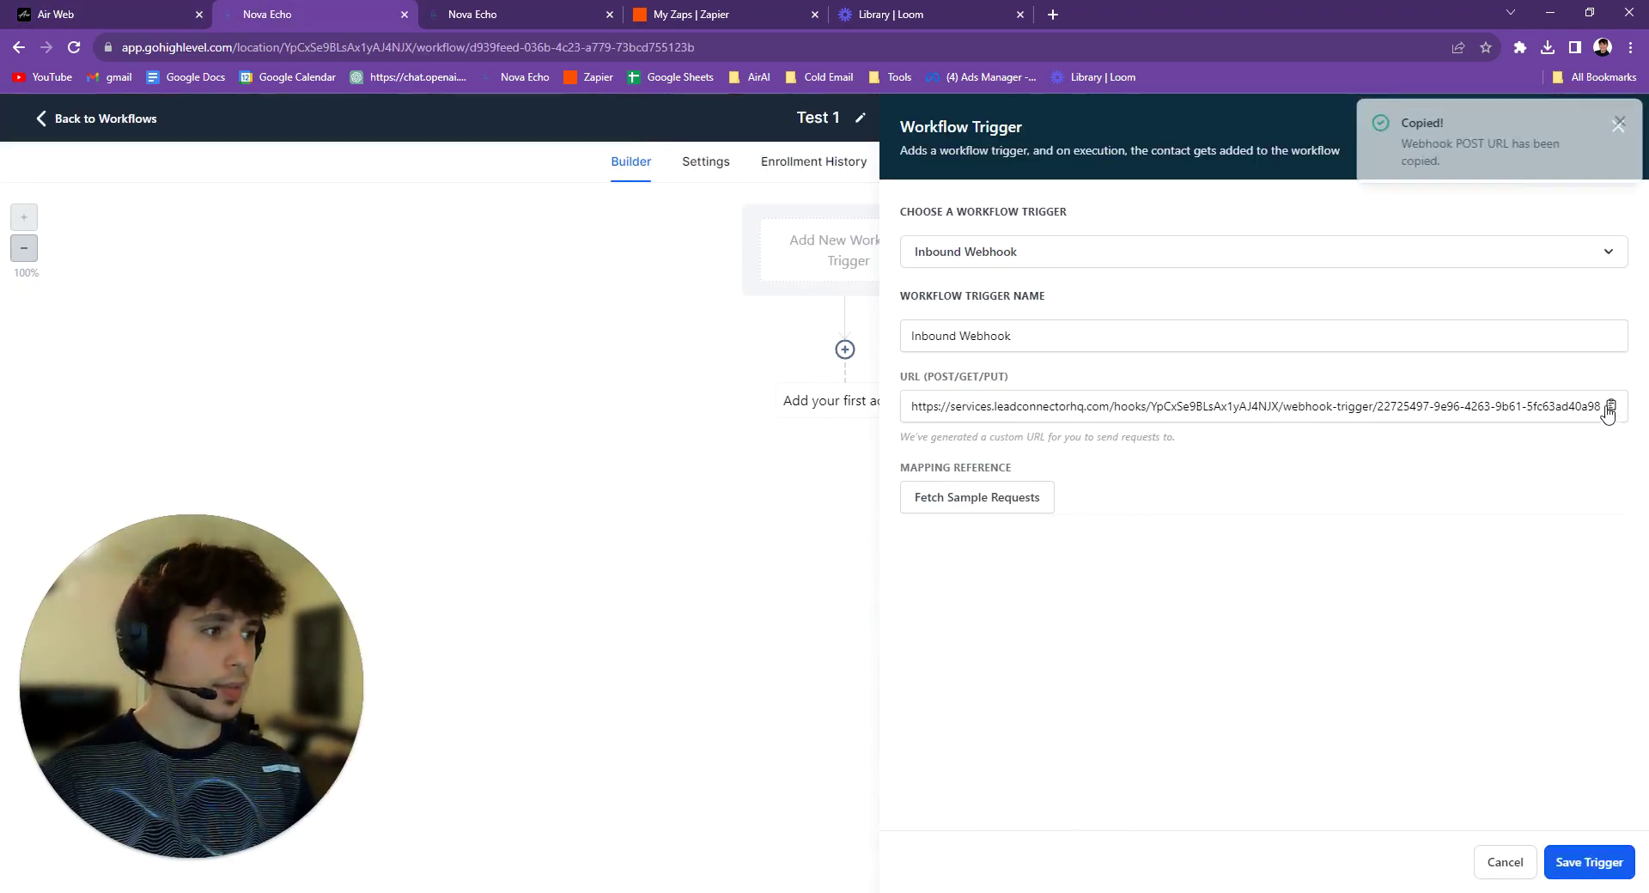
key("ctrl+shift+Tab")
key("ctrl+v")
left_click(838, 611)
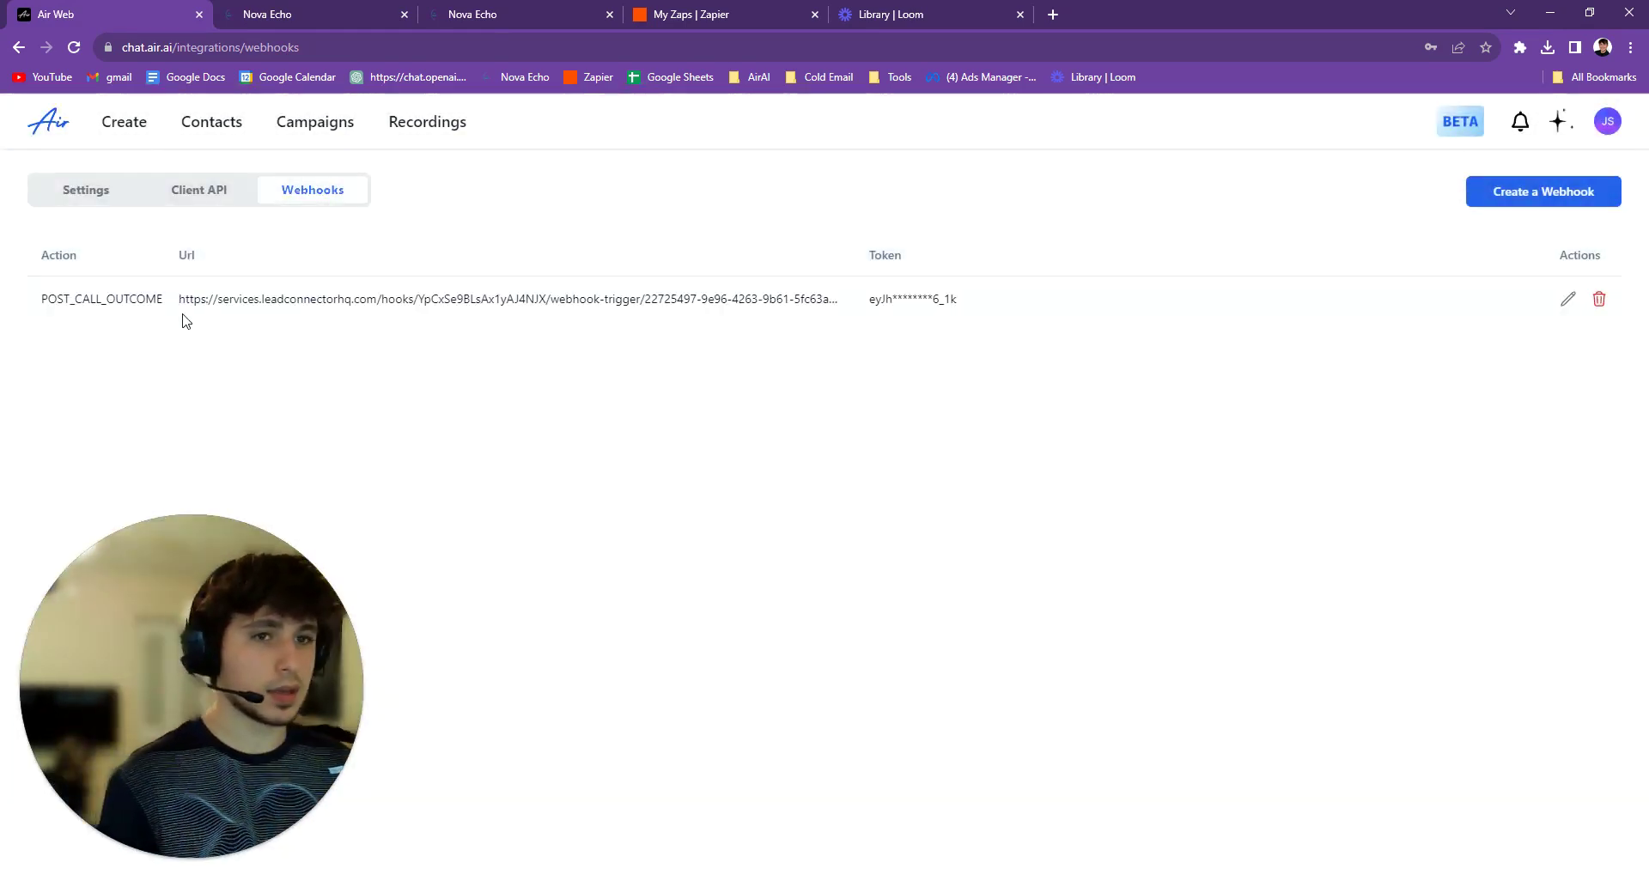
Run Fetch Sample Requests on the GoHighLevel trigger and return to Air AI.
key("ctrl+Tab")
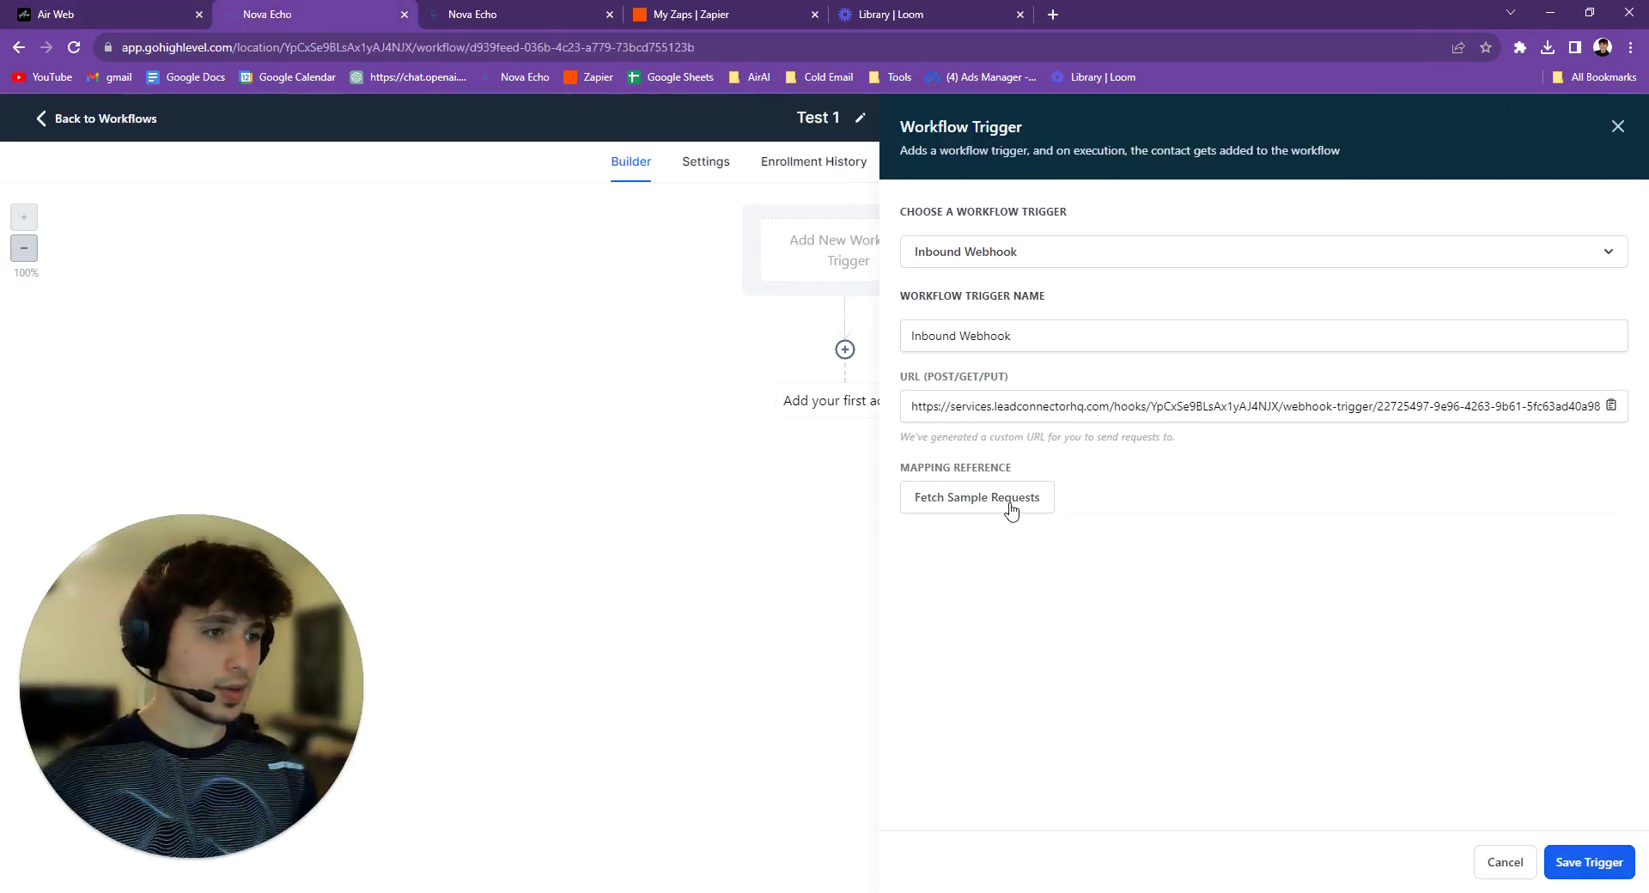
left_click(1012, 507)
left_click(23, 11)
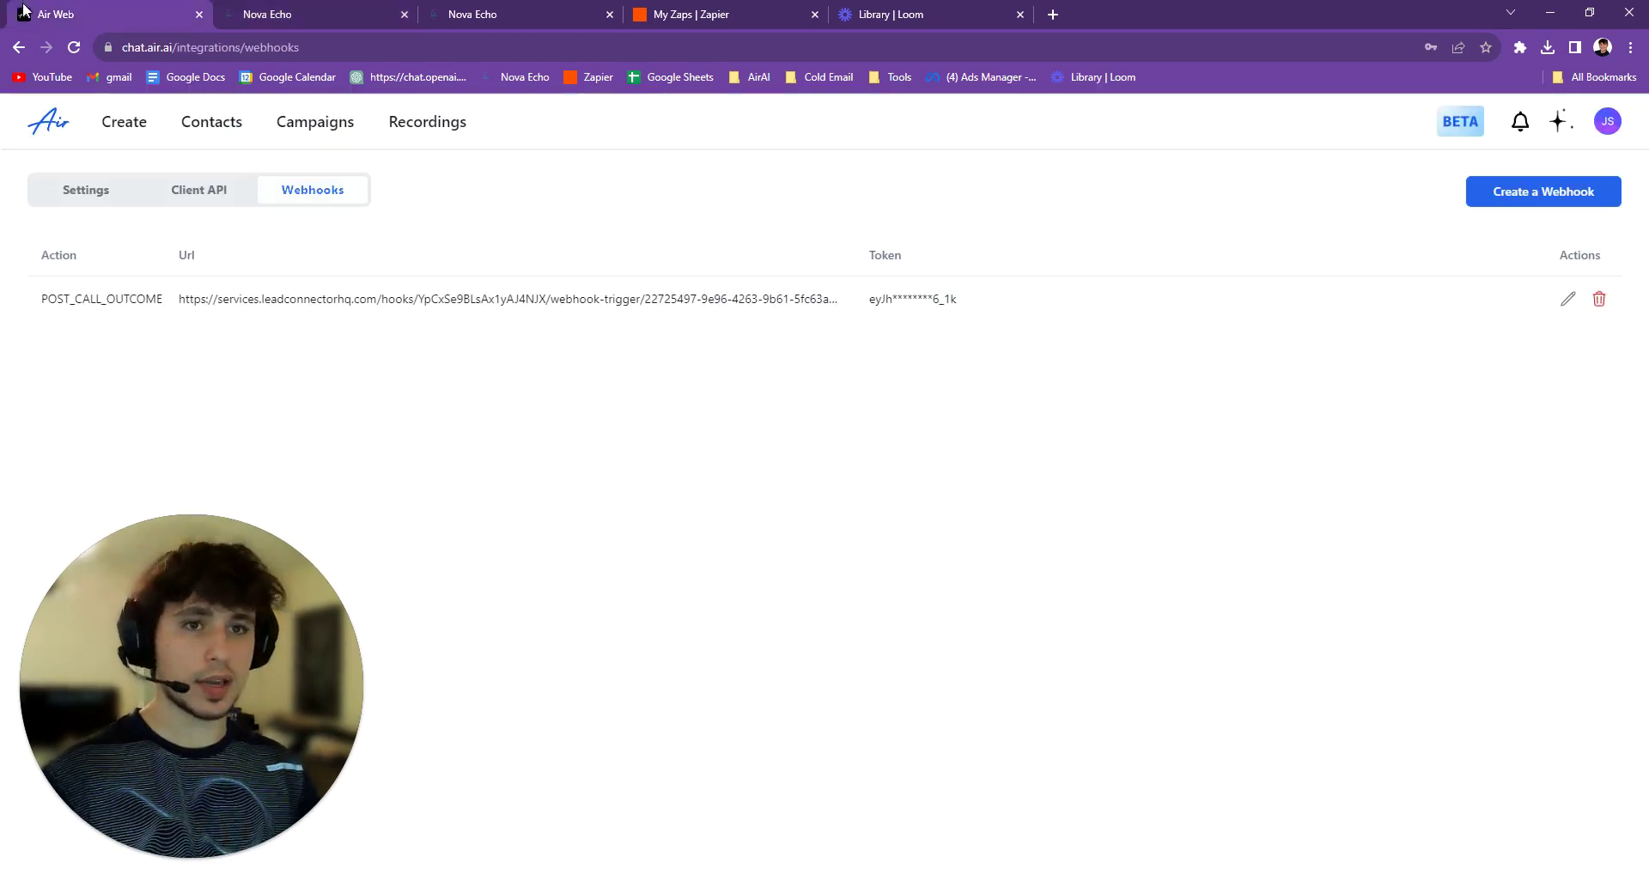
Open the Get Air Clients Outbound - Tag agent and save its current script.
left_click(145, 122)
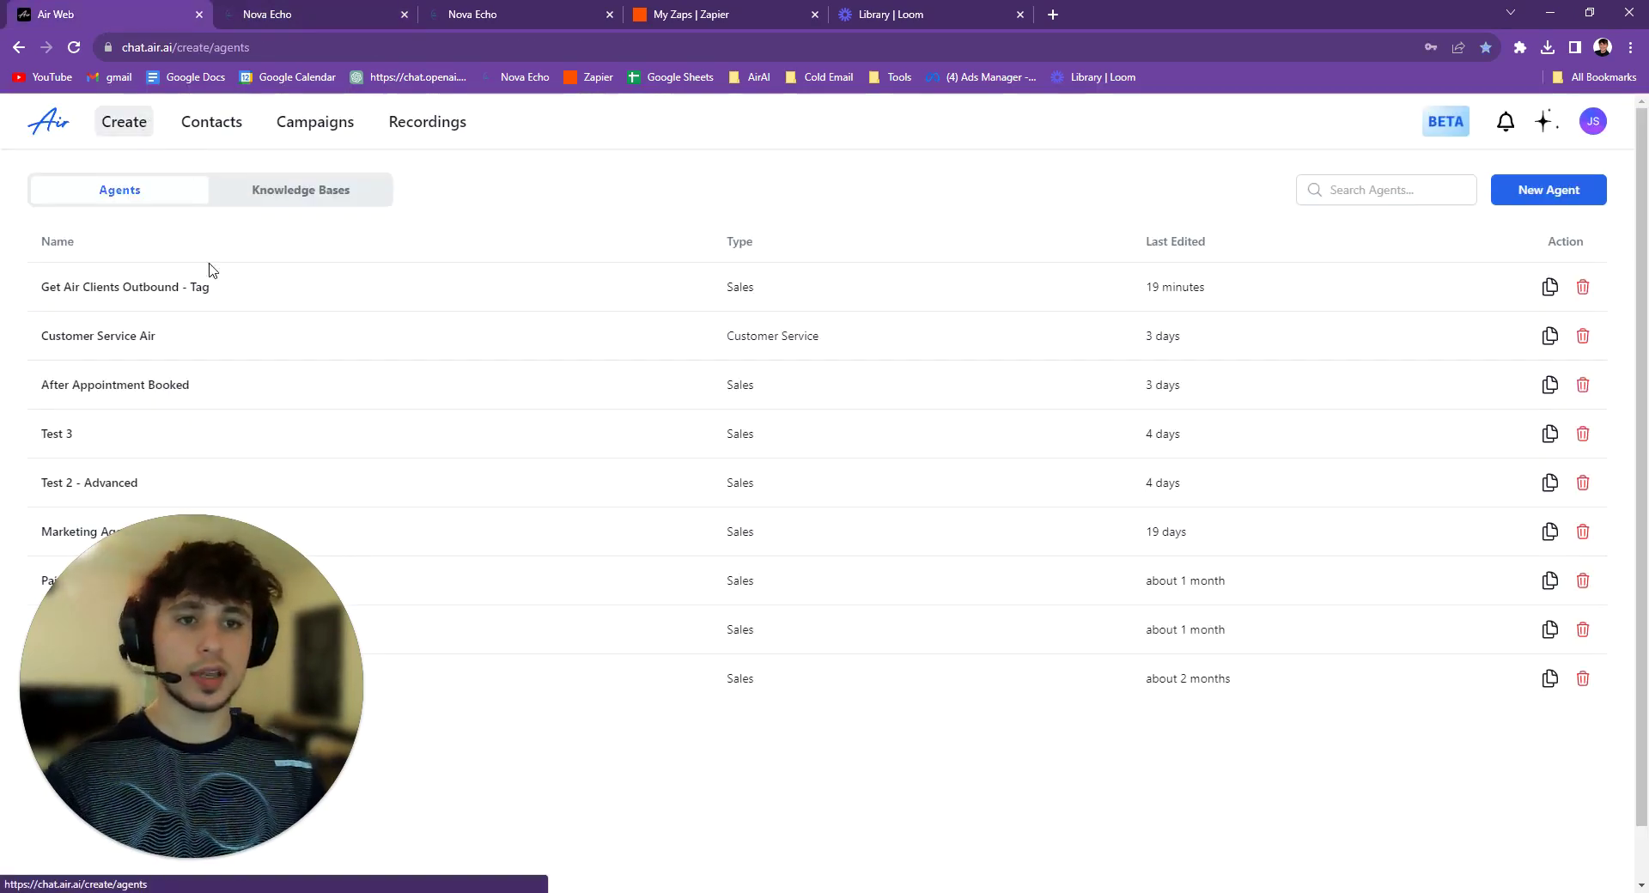
left_click(147, 289)
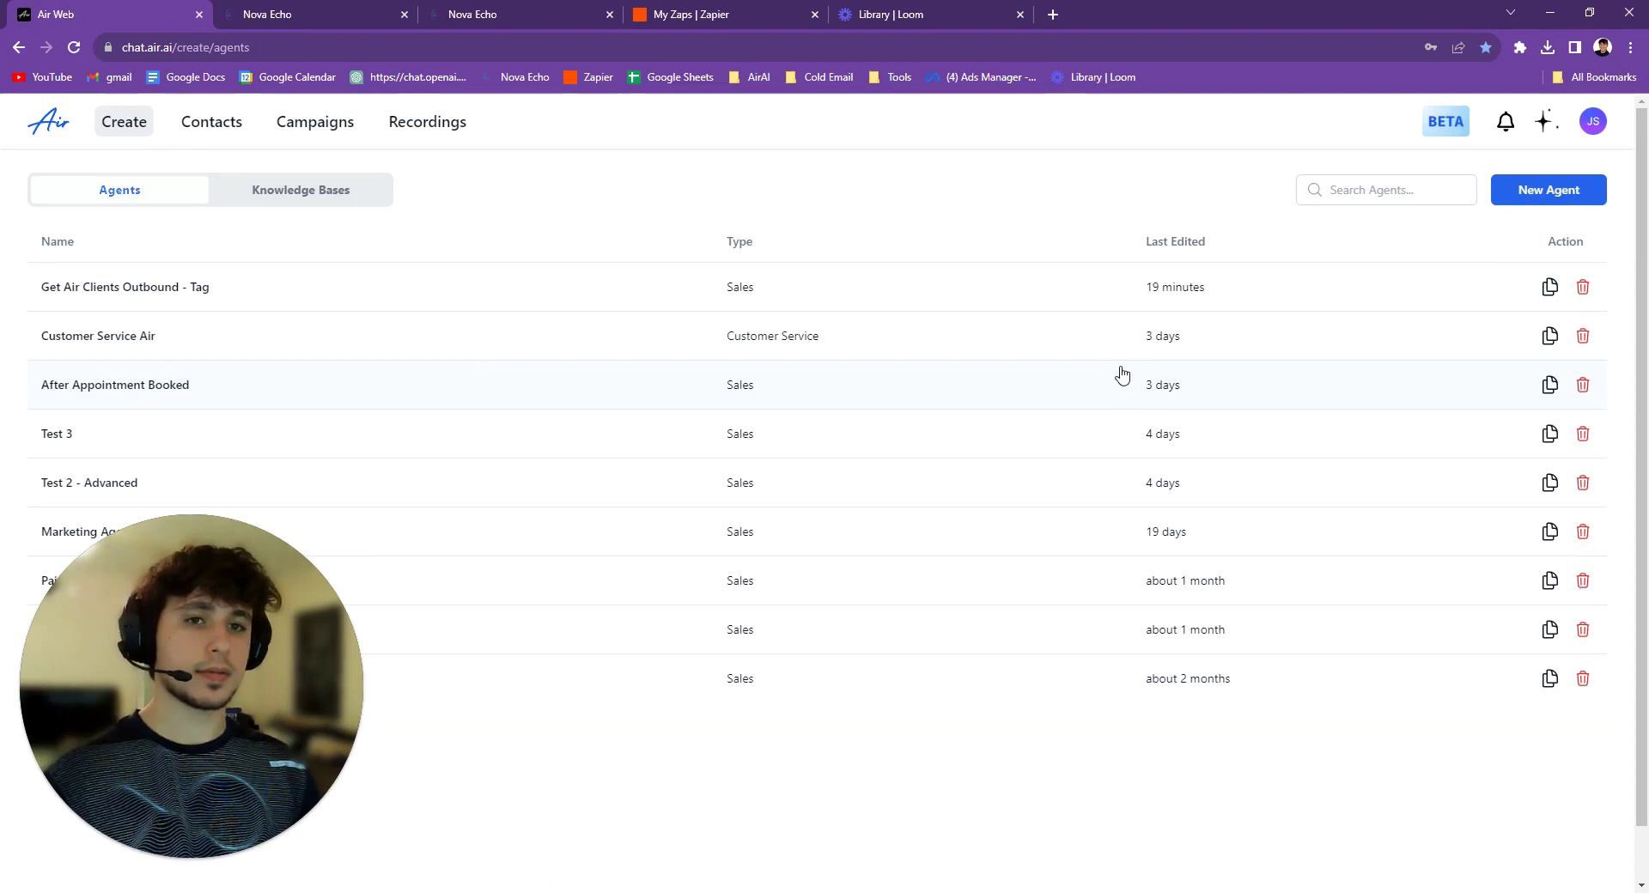
left_click(1480, 850)
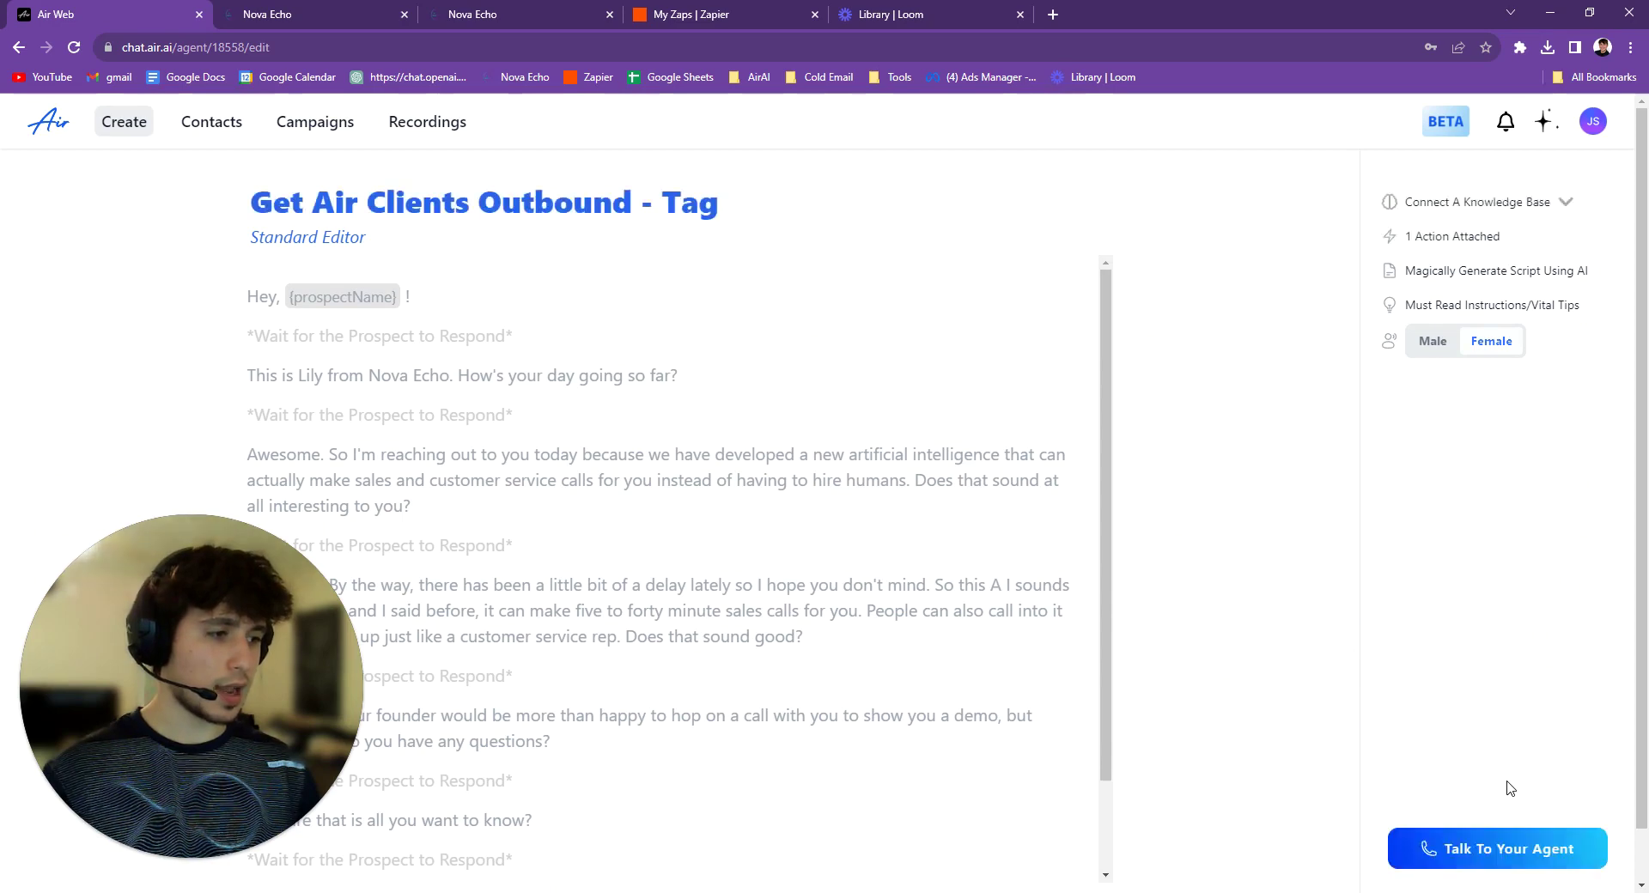
Place a test call to your own phone number using the saved caller name.
left_click(1505, 847)
left_click(780, 496)
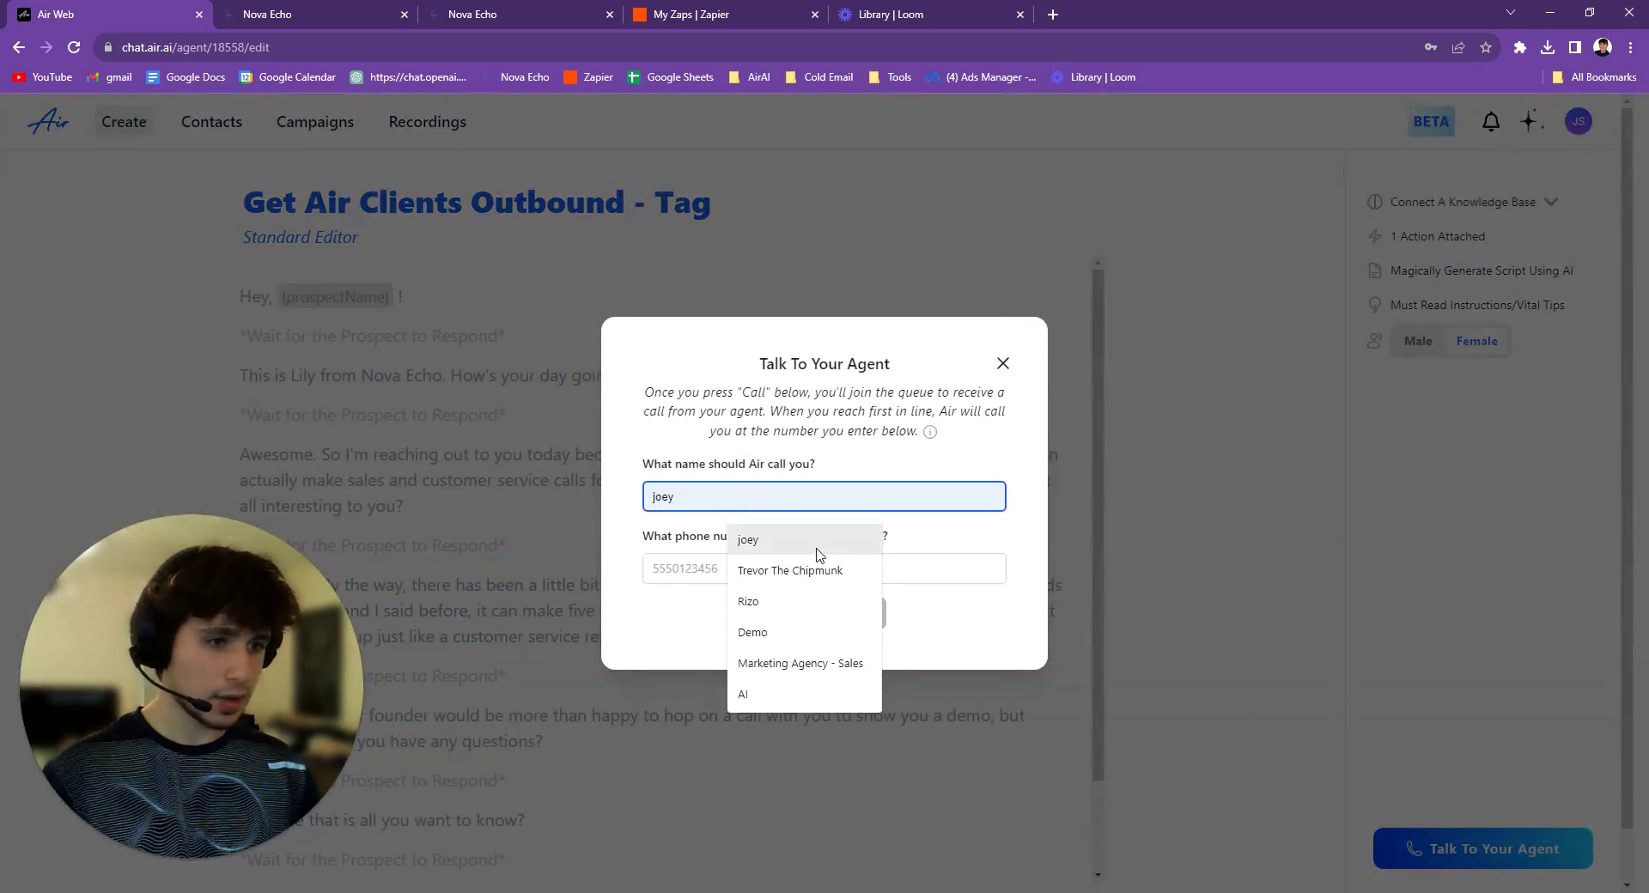
left_click(771, 568)
type("917) 2")
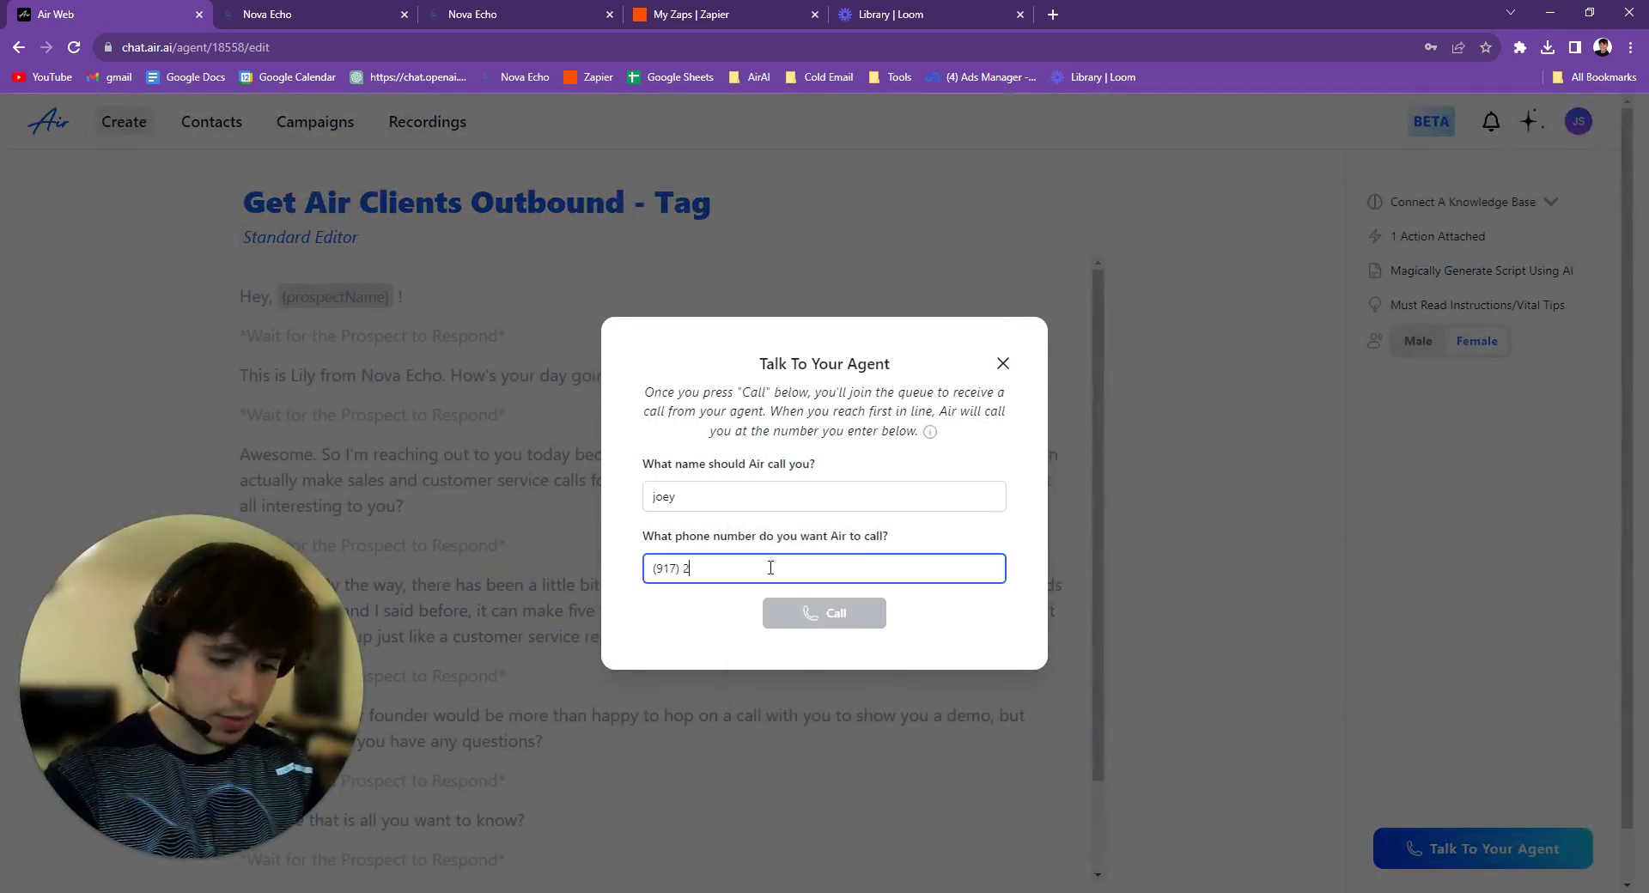
type("82")
left_click(824, 613)
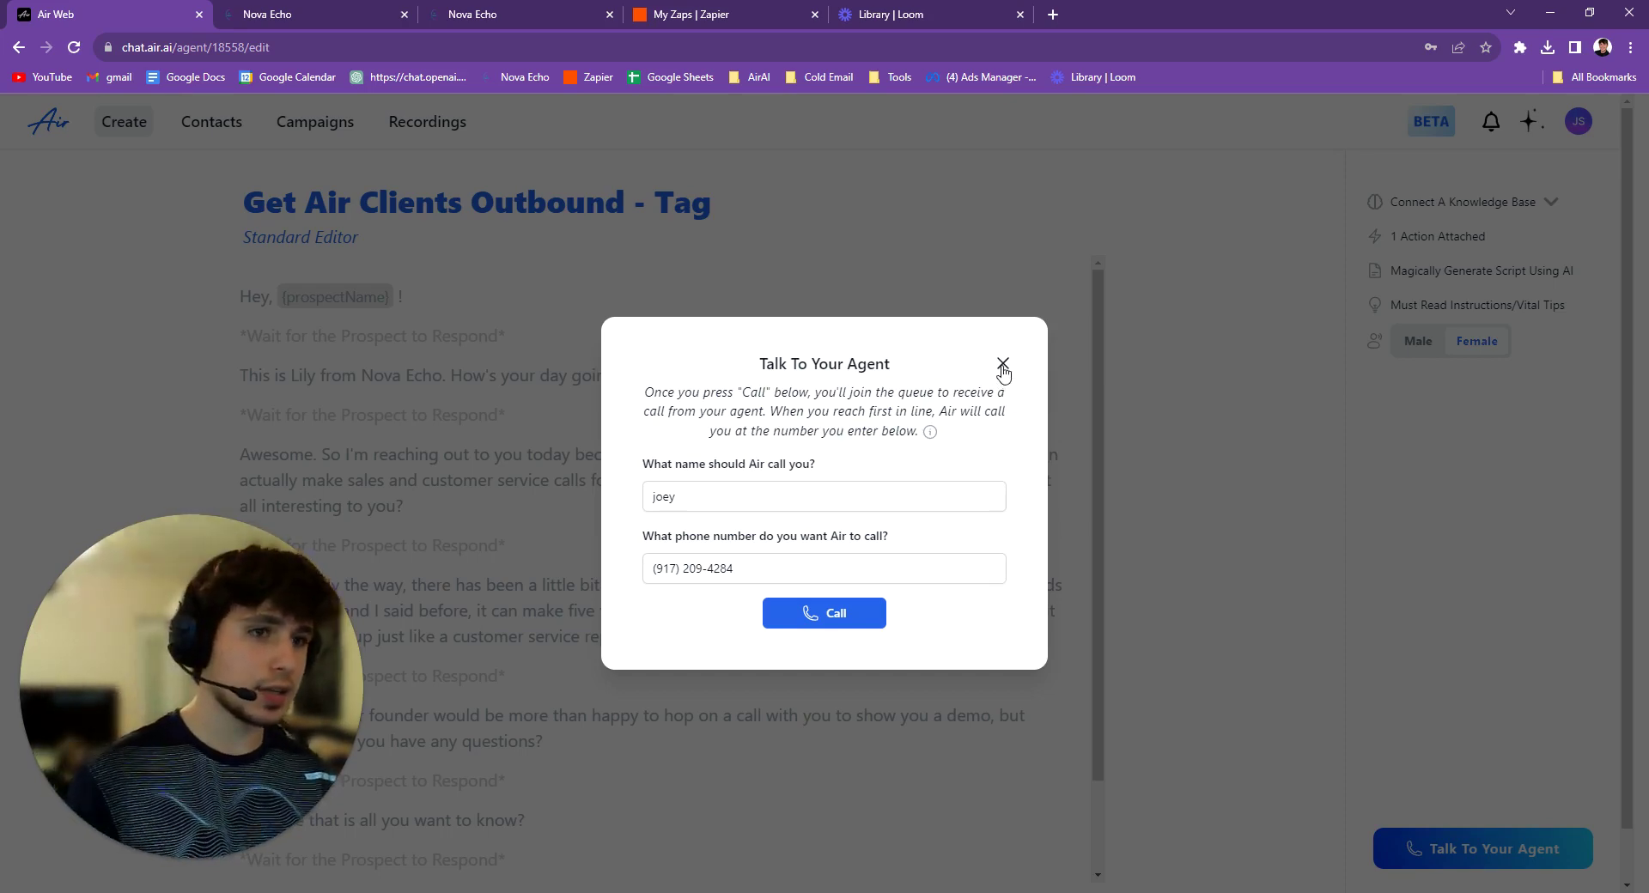
Load the test call's newly received webhook request as GoHighLevel's mapping reference.
left_click(1002, 364)
left_click(271, 15)
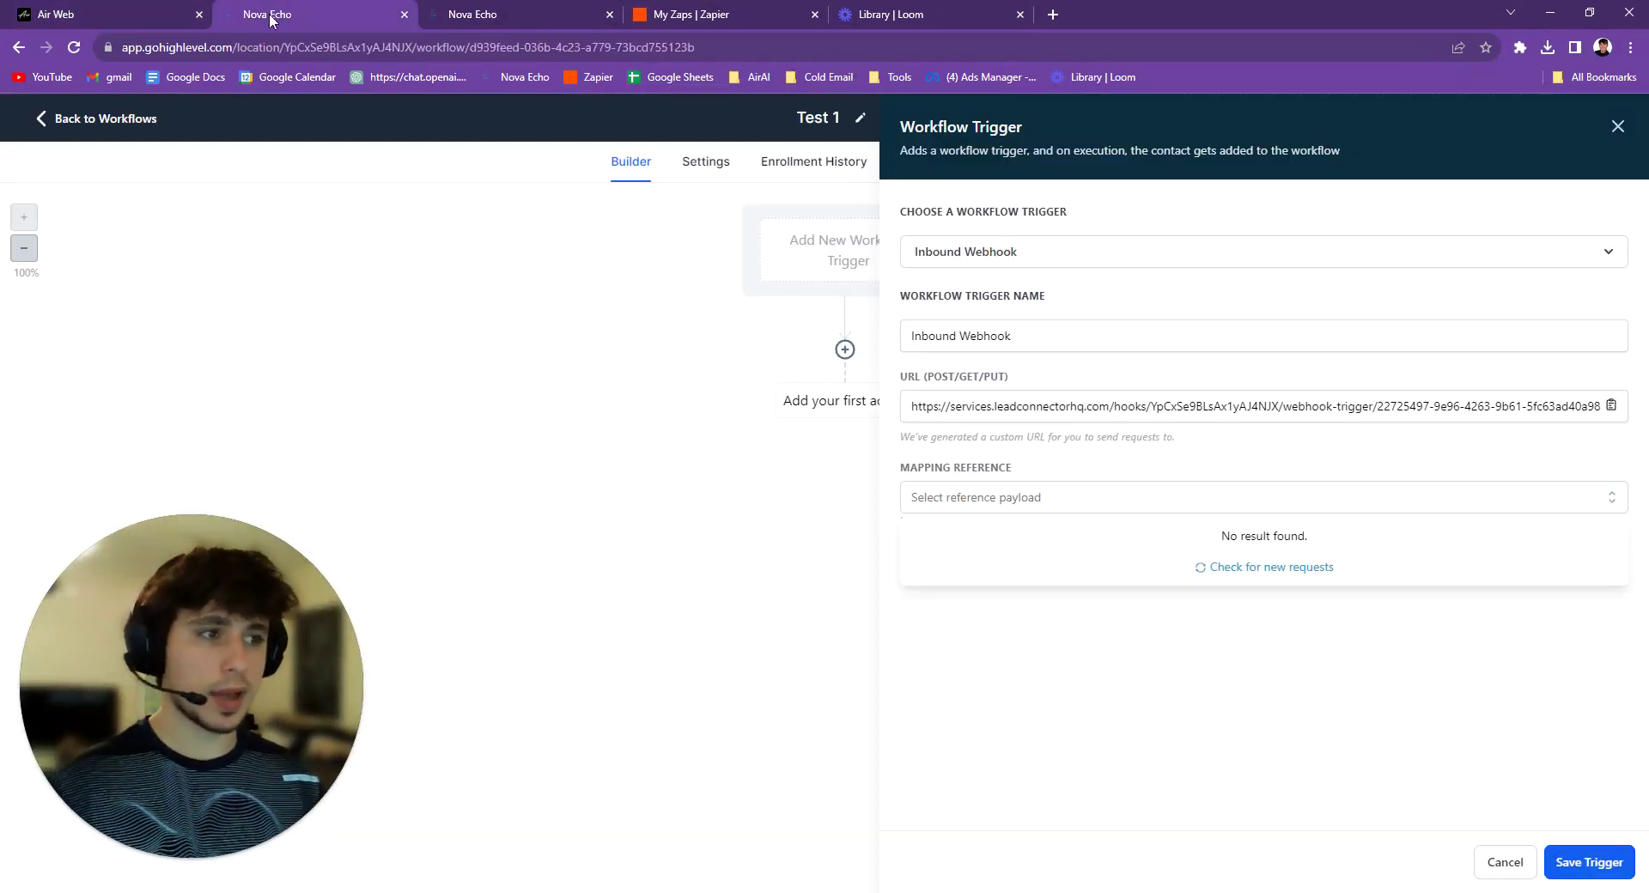
left_click(1031, 520)
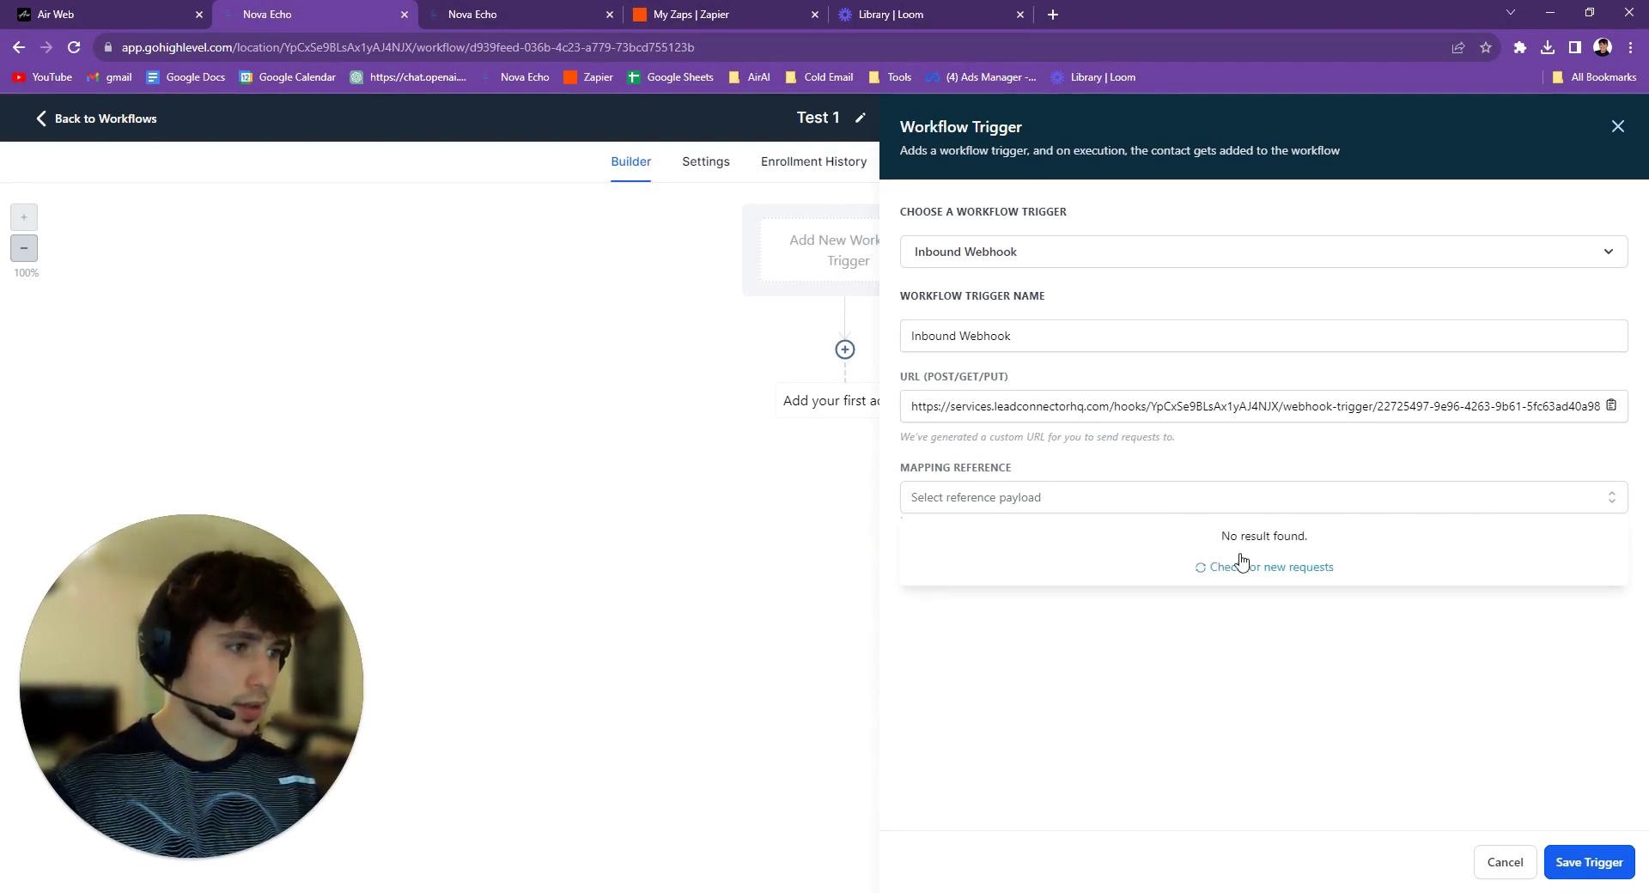
left_click(1270, 567)
left_click(1065, 536)
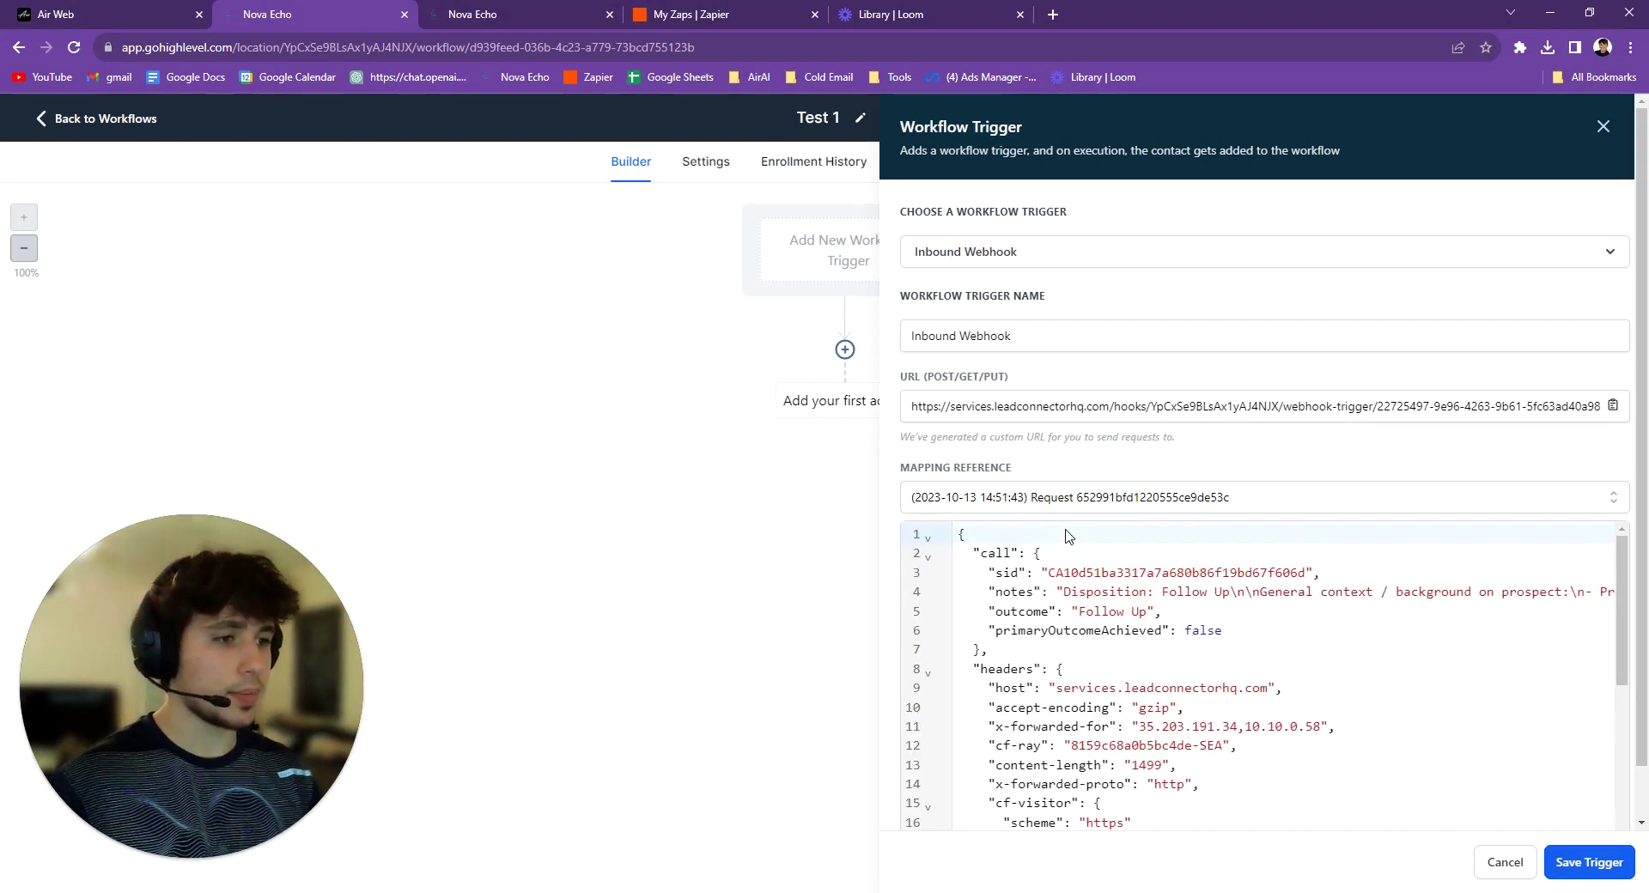
Inspect the payload's call notes, primaryOutcomeAchieved false and Follow Up outcome.
scroll(1066, 550, "down", 3)
scroll(1117, 666, "up", 3)
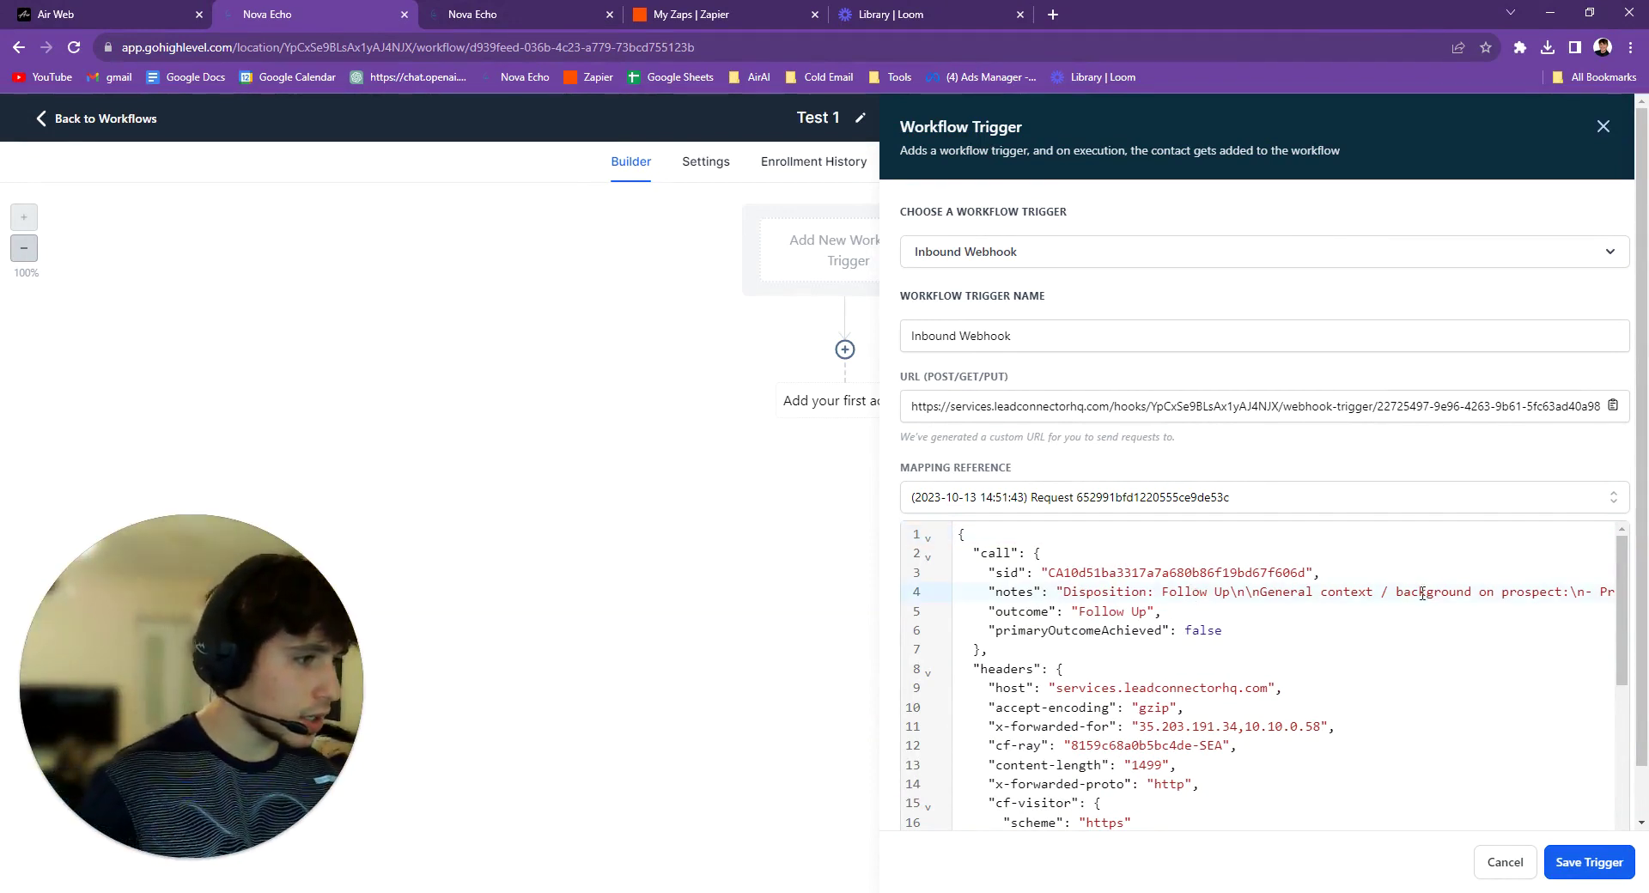
mouse_move(1420, 593)
left_mouse_down()
mouse_move(1615, 599)
mouse_move(1489, 593)
left_mouse_up()
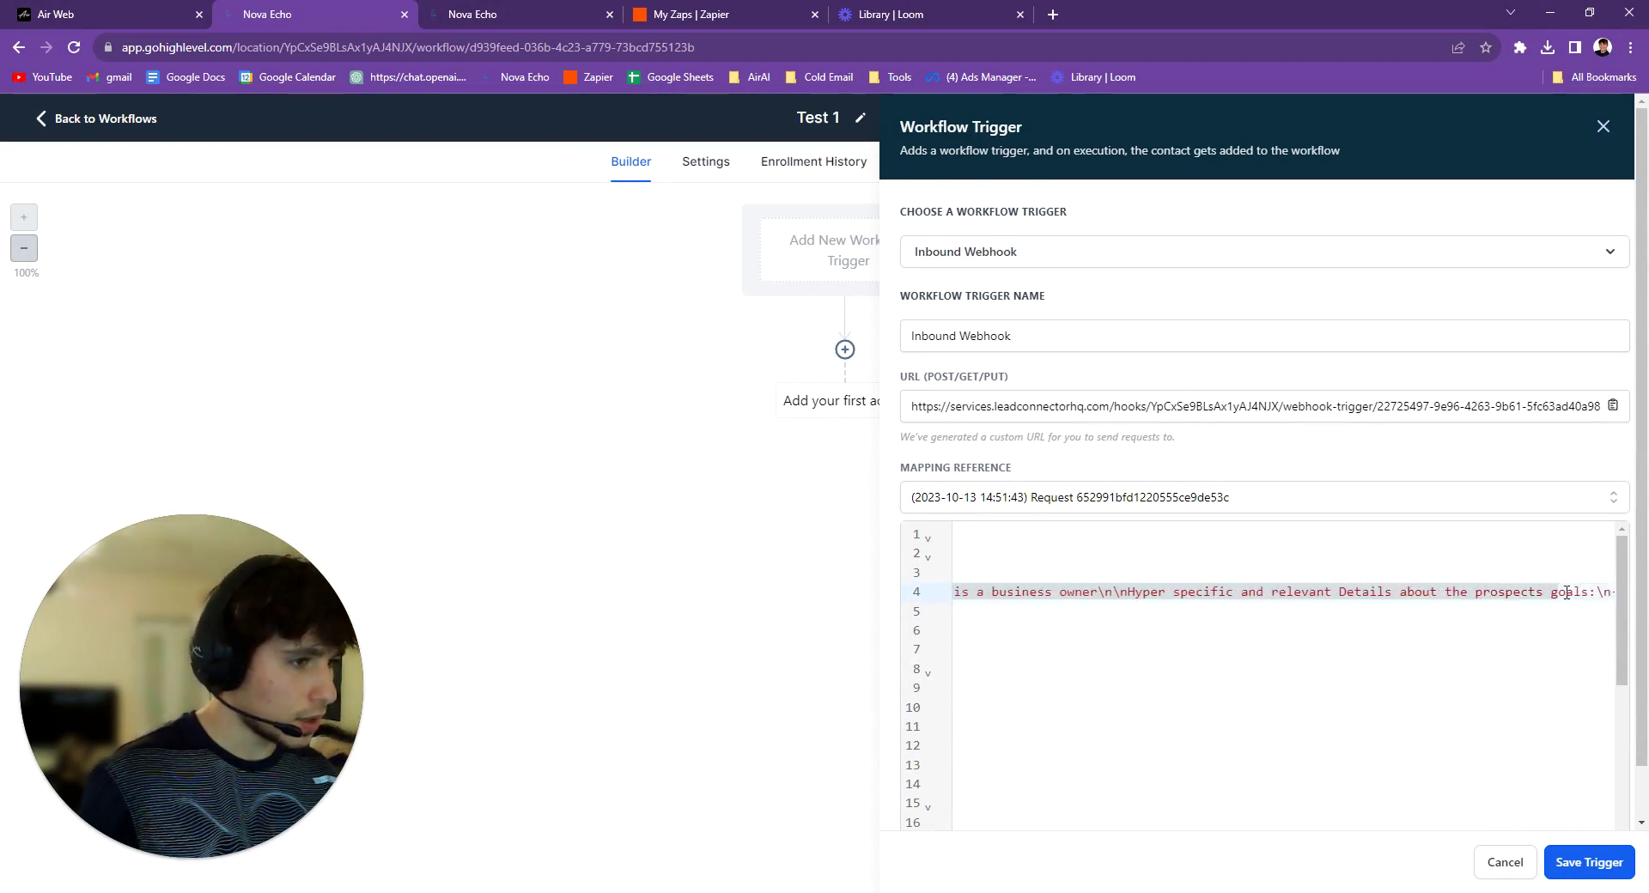
left_click_drag(1572, 593, 1645, 600)
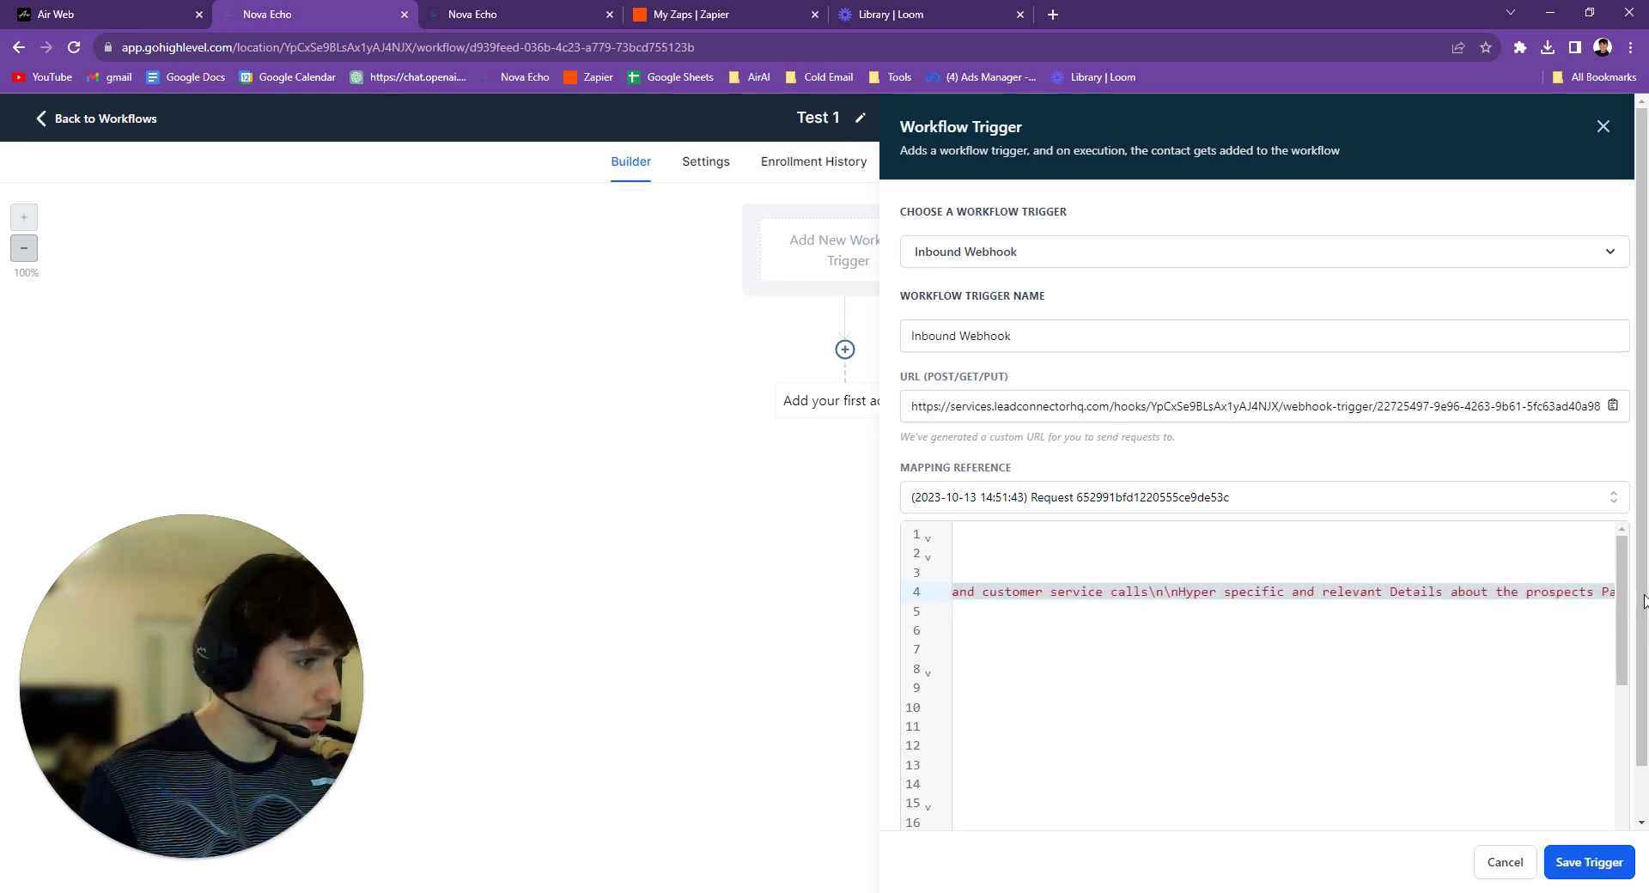
left_click_drag(1645, 600, 1537, 592)
left_click(1541, 593)
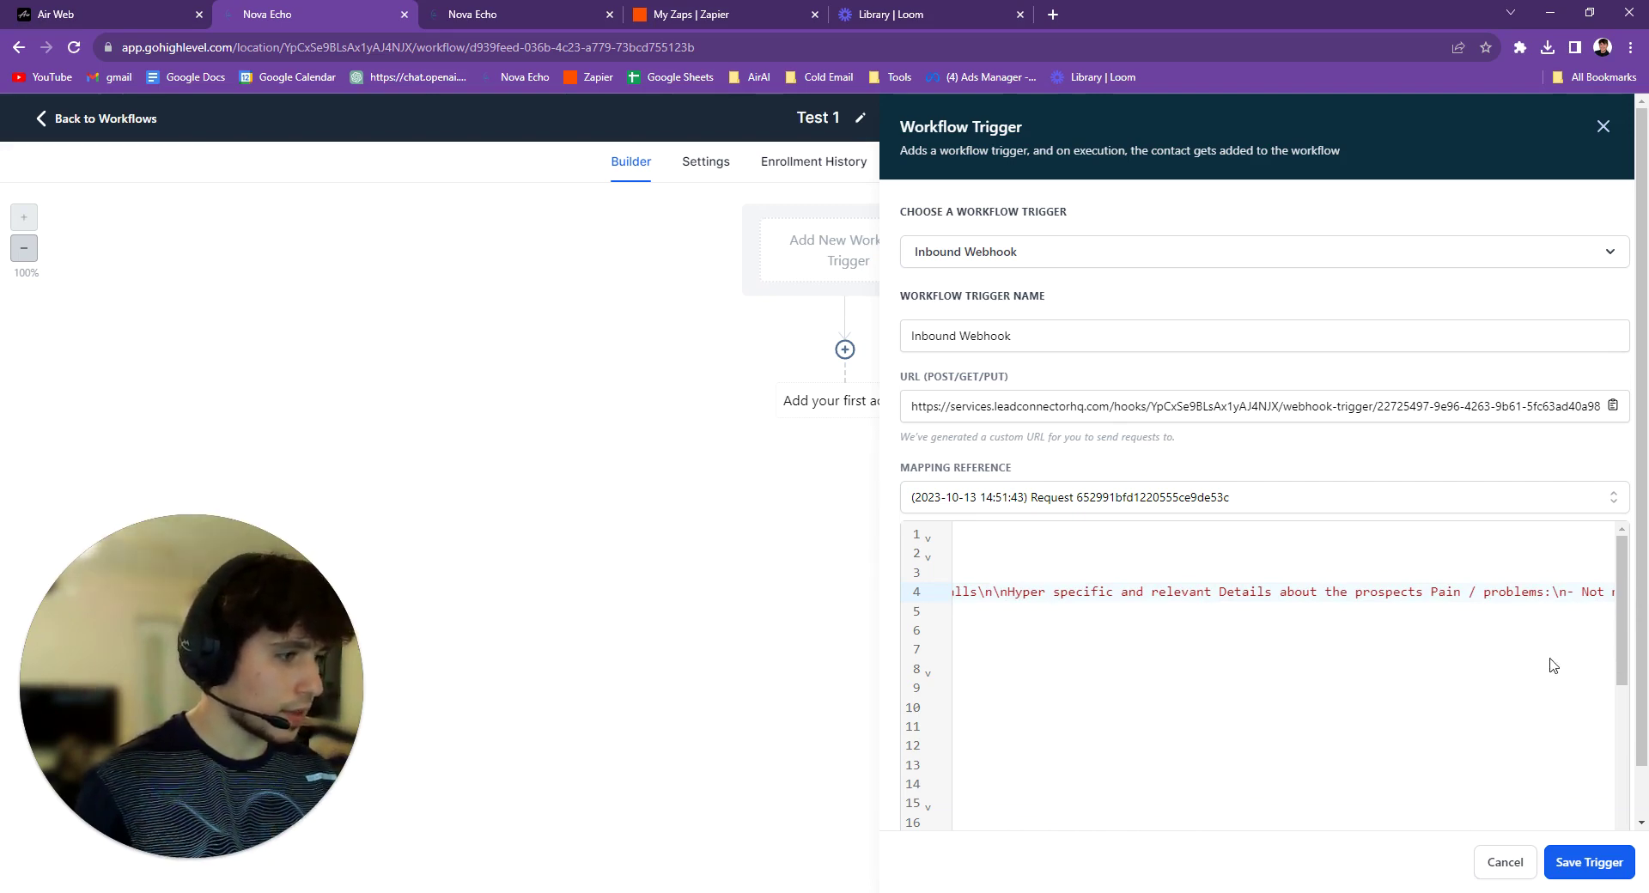
left_click(1504, 607)
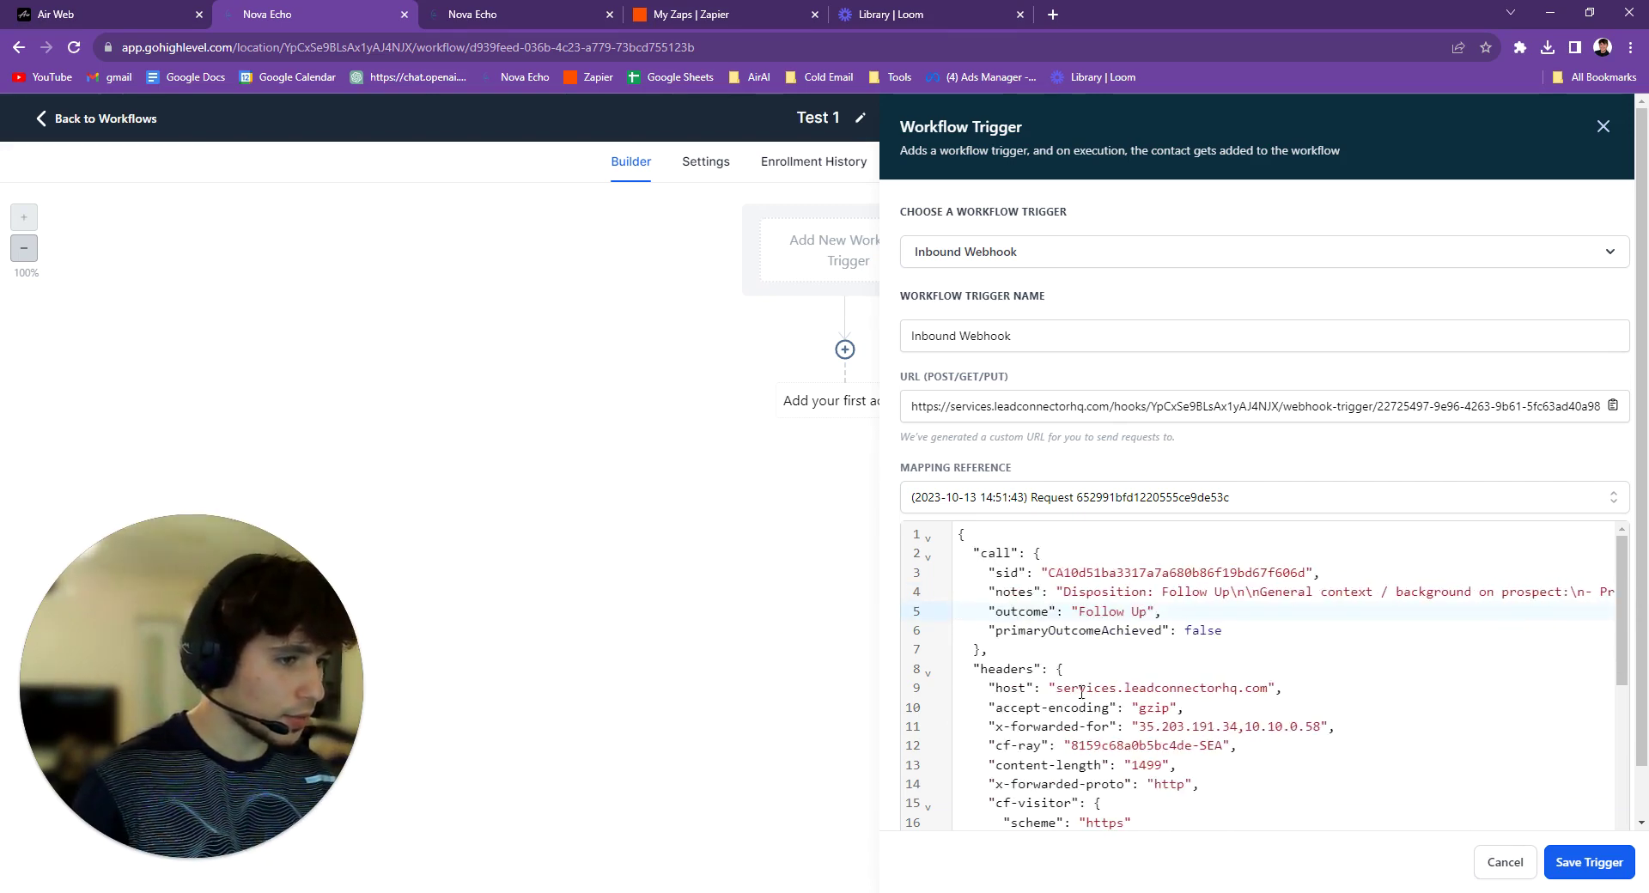
double_click(1211, 630)
left_click(1212, 629)
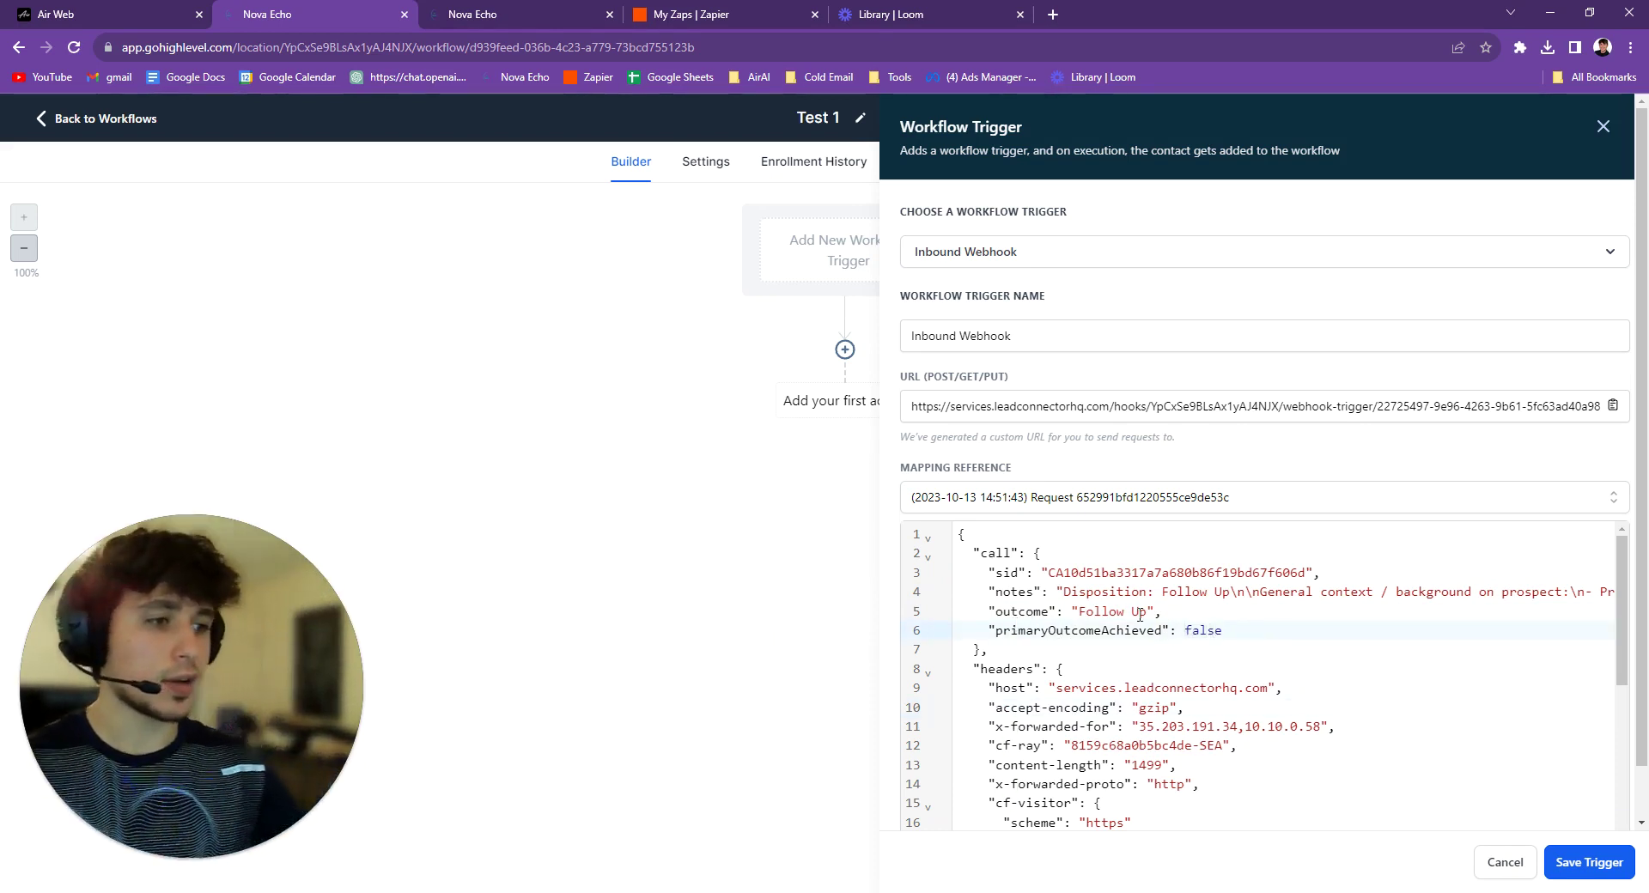
left_click(1106, 607)
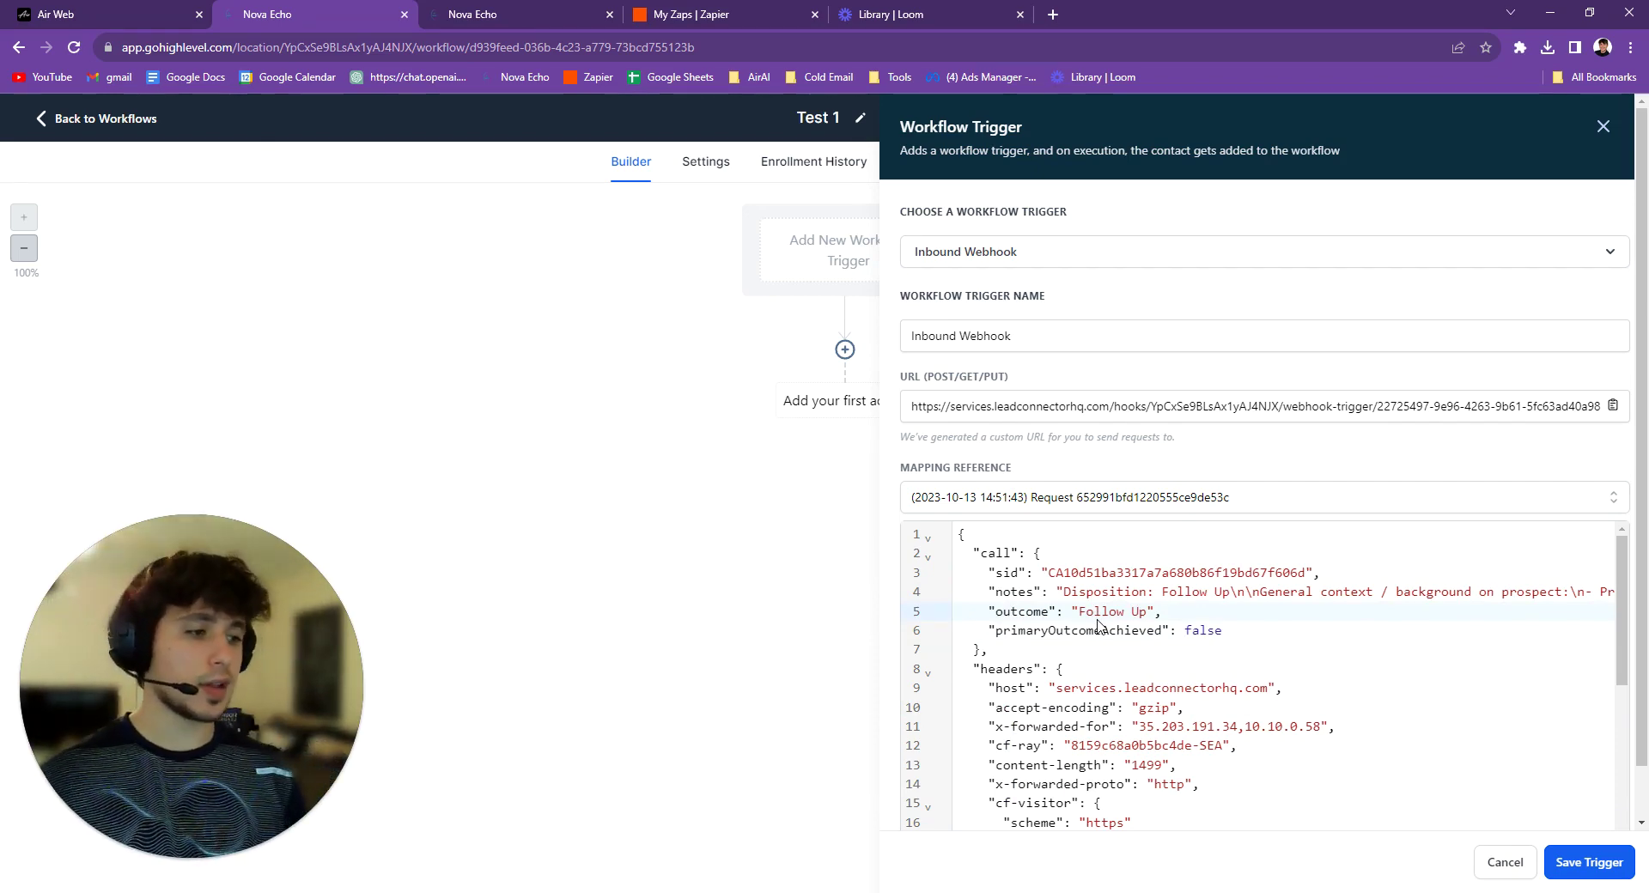
Save the new Inbound Webhook trigger in the Test 1 workflow.
scroll(1374, 697, "down", 3)
left_click(1590, 863)
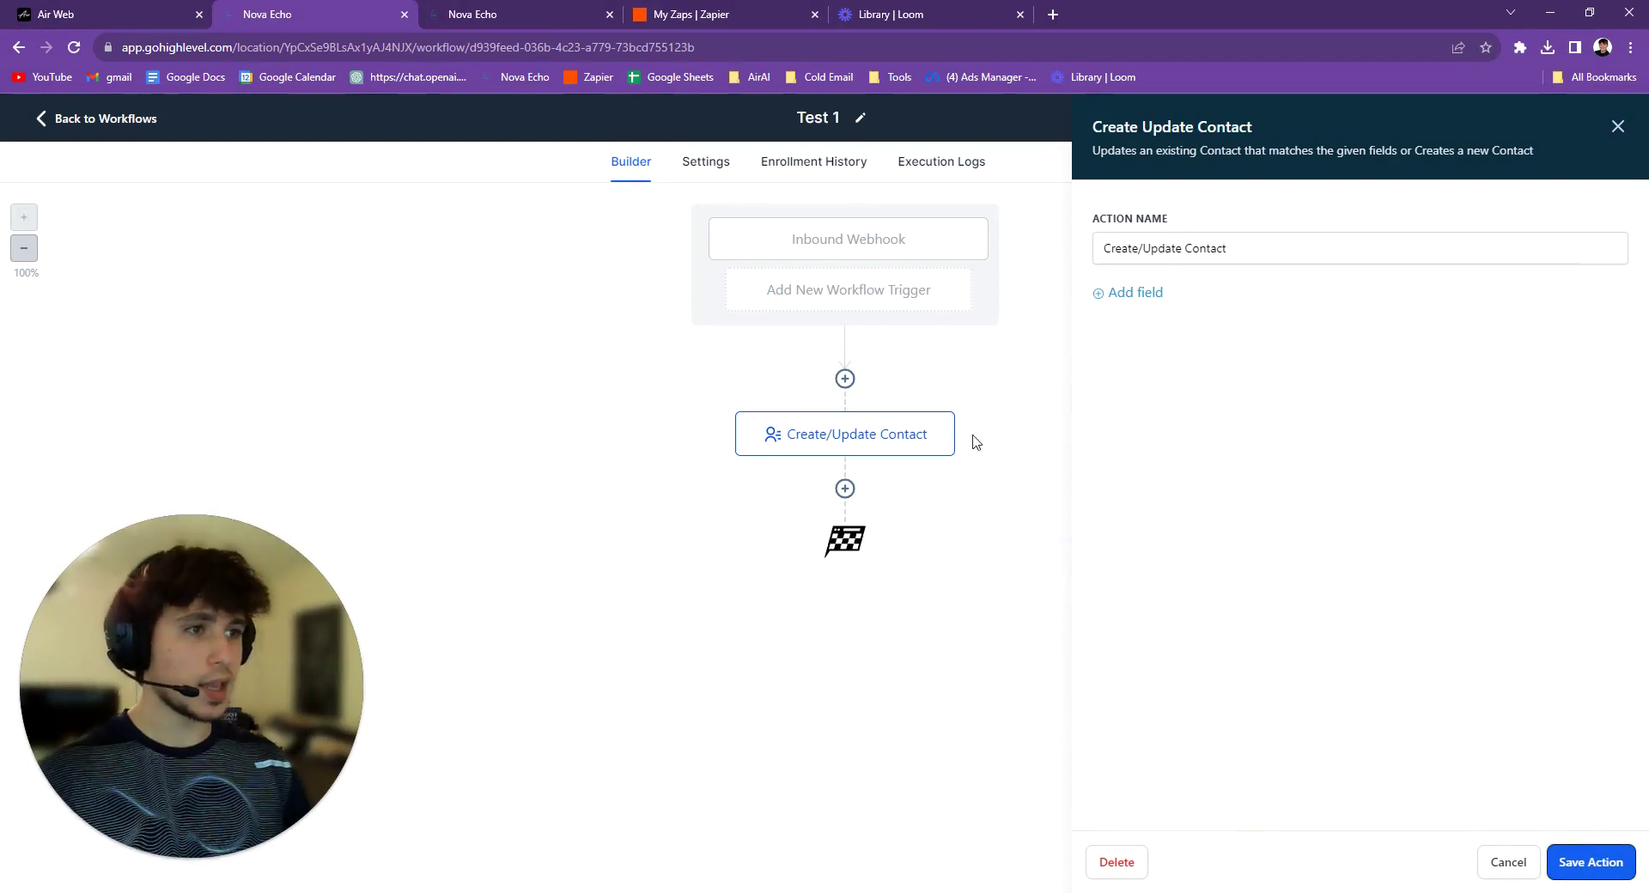